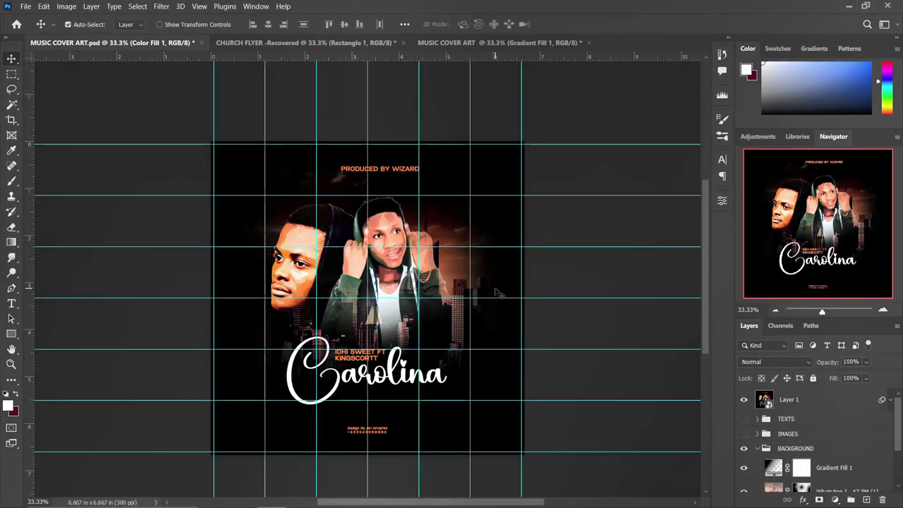
Create a 2000 × 2000 px, 300 ppi document from the pixel grid preset, named 'MUSIC COVER ART 2024'.
{"action": "scroll", "coordinate": [498, 292], "scroll_direction": "down", "scroll_amount": 1}
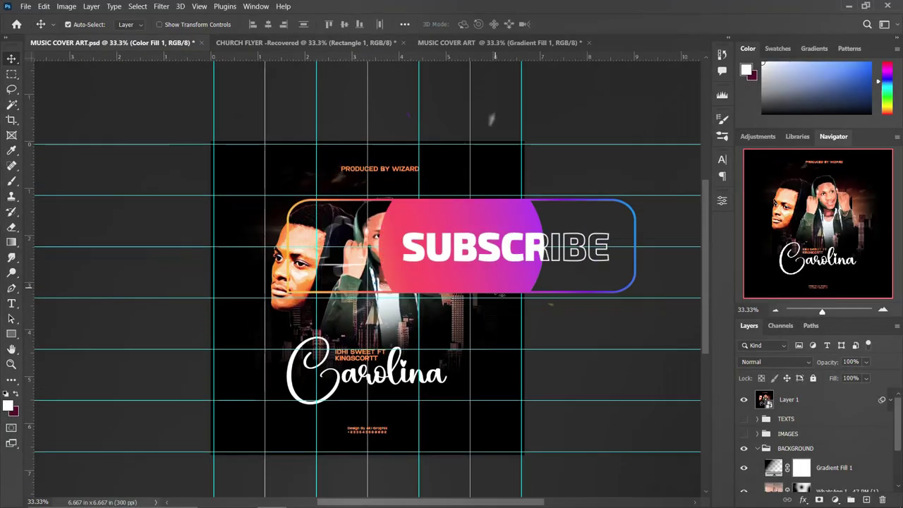
{"action": "scroll", "coordinate": [500, 296], "scroll_direction": "up", "scroll_amount": 2}
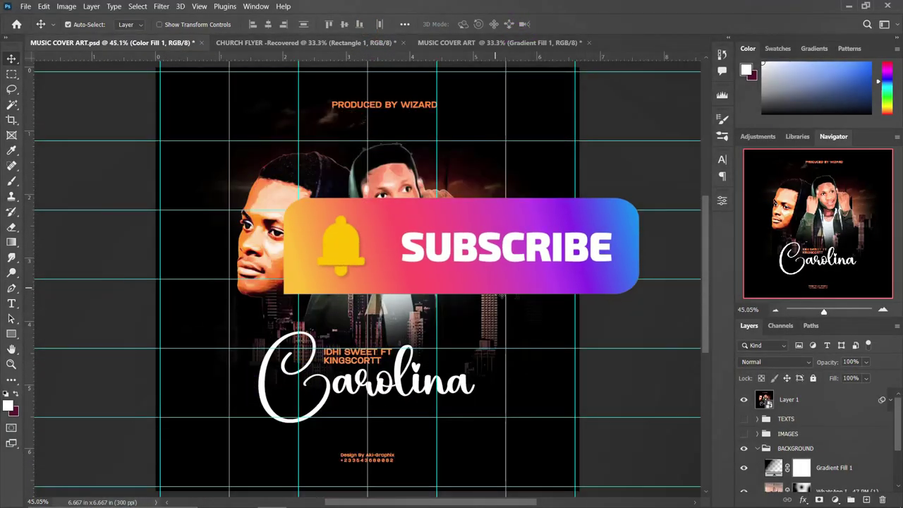
{"action": "scroll", "coordinate": [502, 296], "scroll_direction": "down", "scroll_amount": 2}
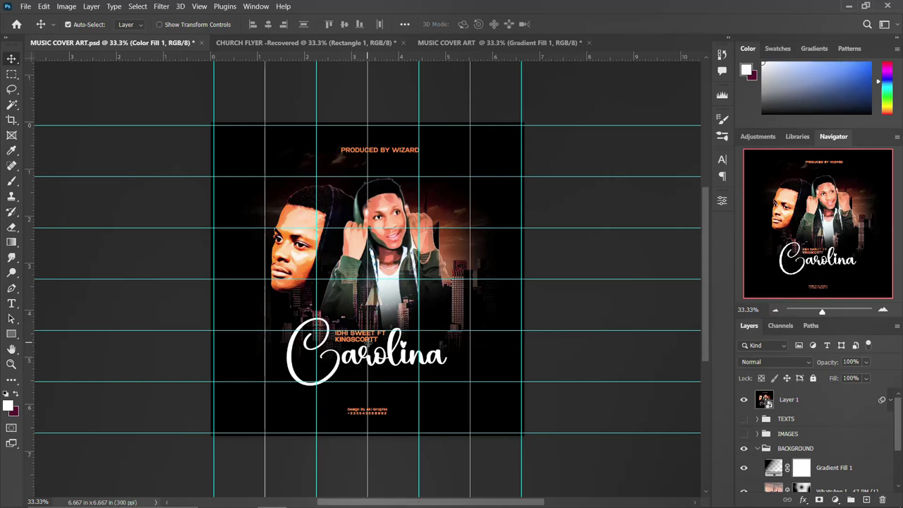
{"action": "key", "text": "ctrl+n"}
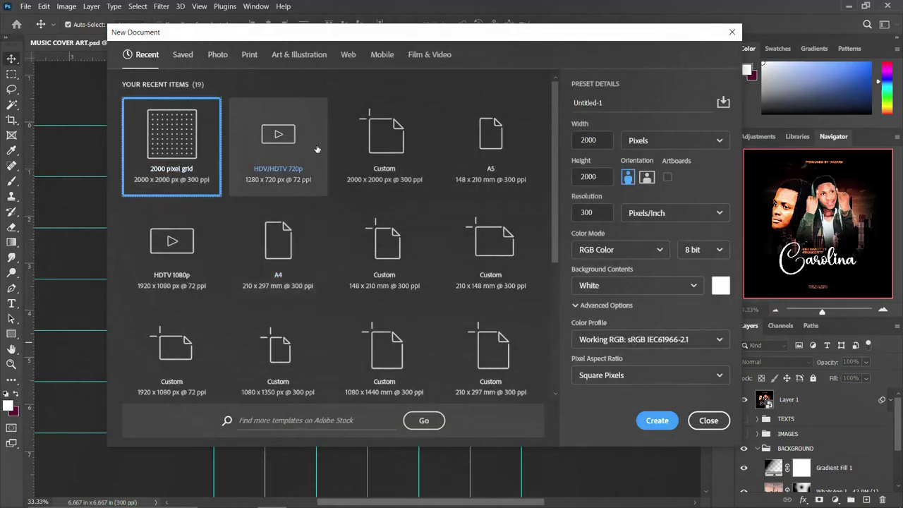
{"action": "left_click", "coordinate": [621, 106]}
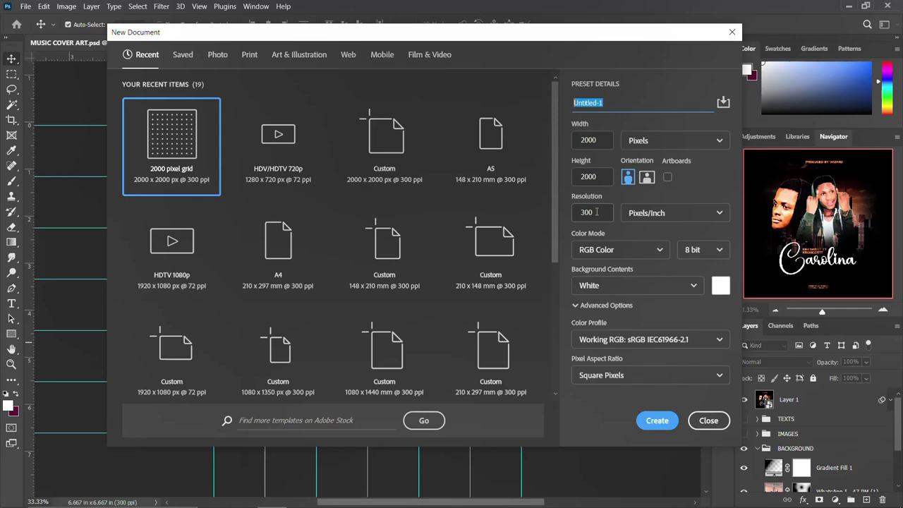
{"action": "left_click_drag", "start_coordinate": [596, 212], "coordinate": [572, 213]}
{"action": "left_click", "coordinate": [578, 103]}
{"action": "type", "text": "MUSIC COVER AR"}
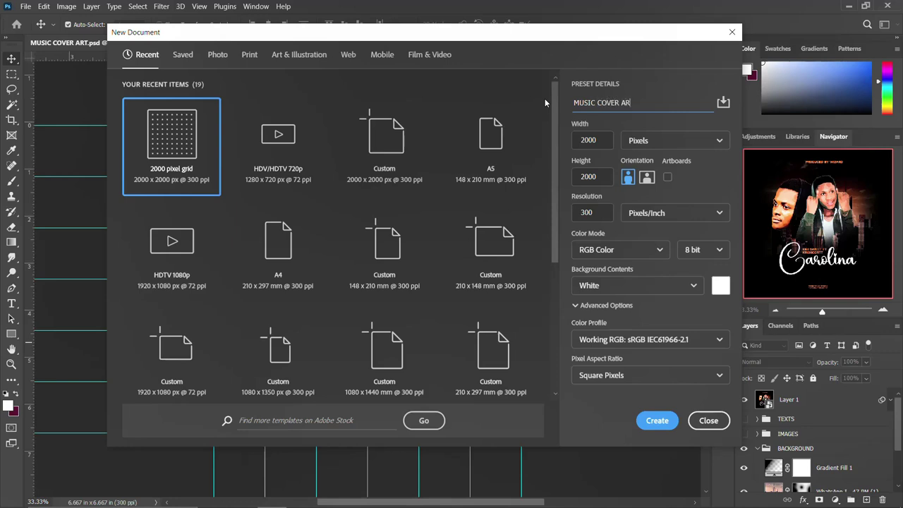
{"action": "type", "text": "T 2024"}
{"action": "key", "text": "Return"}
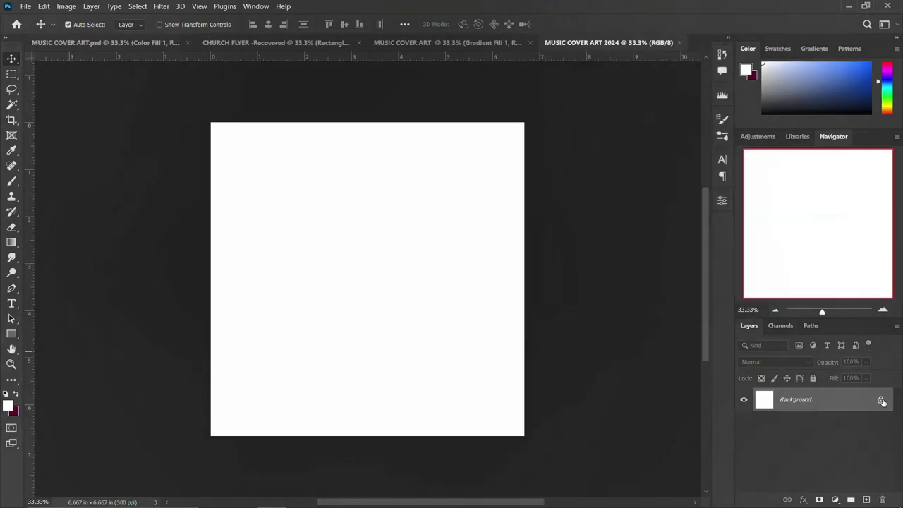
Unlock the Background as Layer 0 and add a near-black 060606 solid colour fill layer.
{"action": "left_click", "coordinate": [881, 400]}
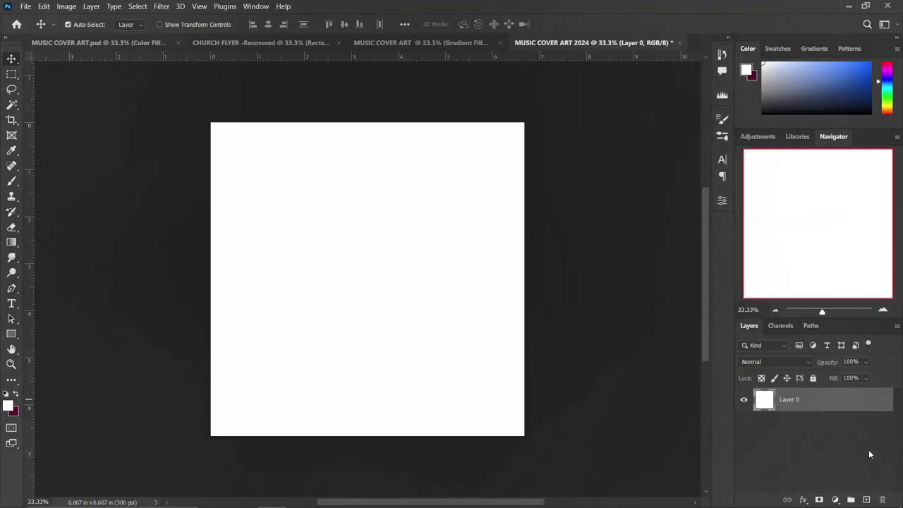
{"action": "left_click", "coordinate": [834, 499]}
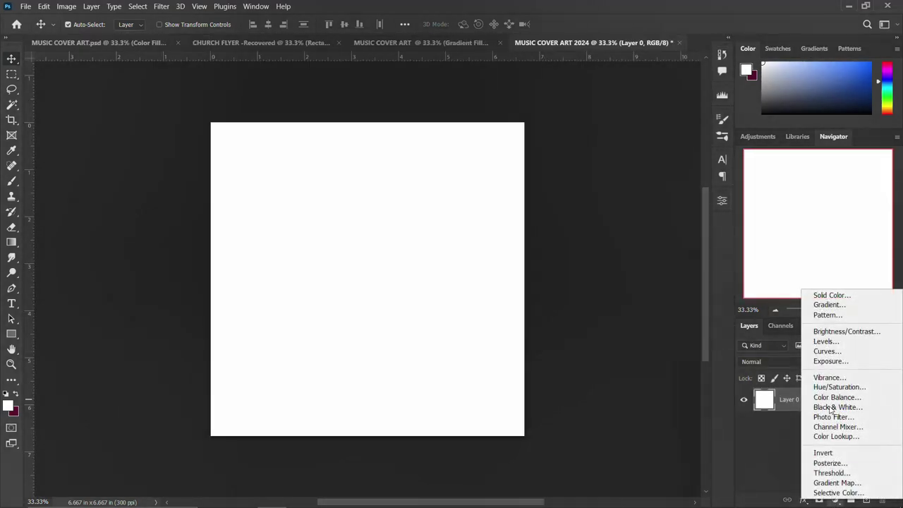
{"action": "left_click", "coordinate": [833, 295]}
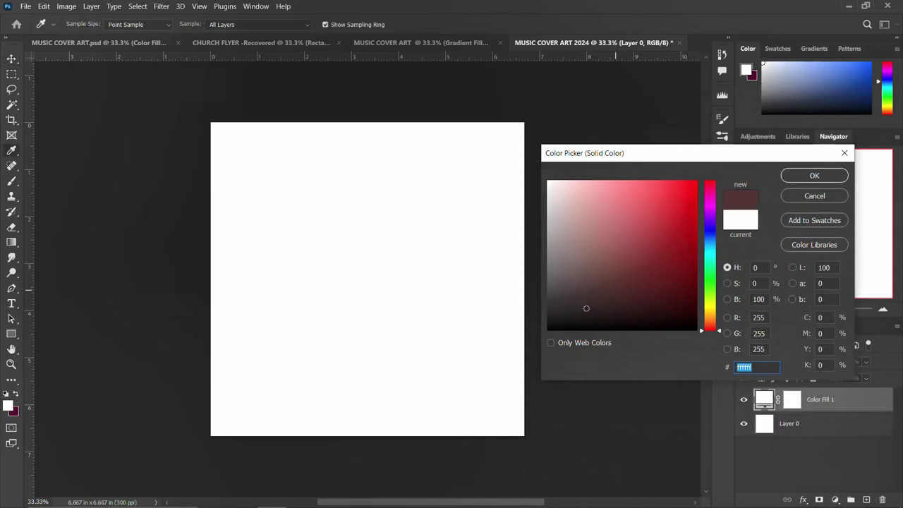
{"action": "left_click", "coordinate": [548, 327]}
{"action": "left_click", "coordinate": [810, 177]}
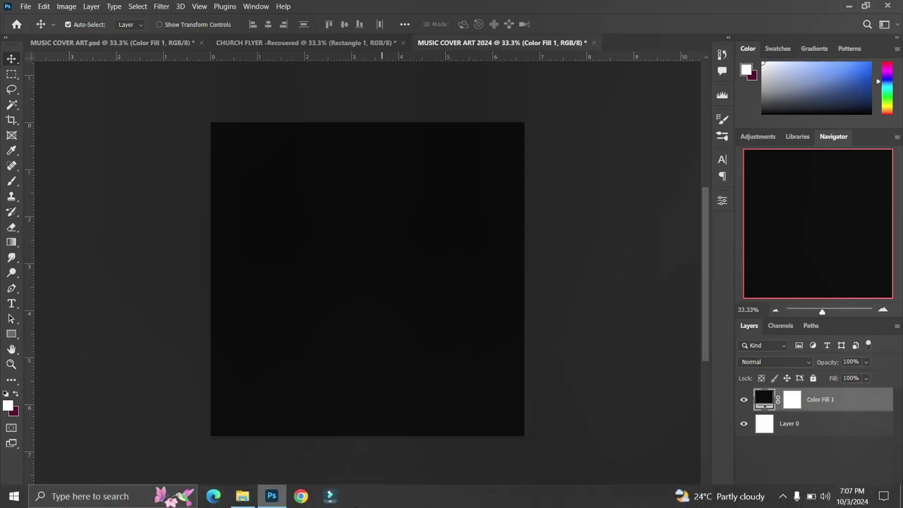
Place the WhatsApp city skyline photo from Downloads and scale it up to fill the square canvas.
{"action": "left_click", "coordinate": [241, 496]}
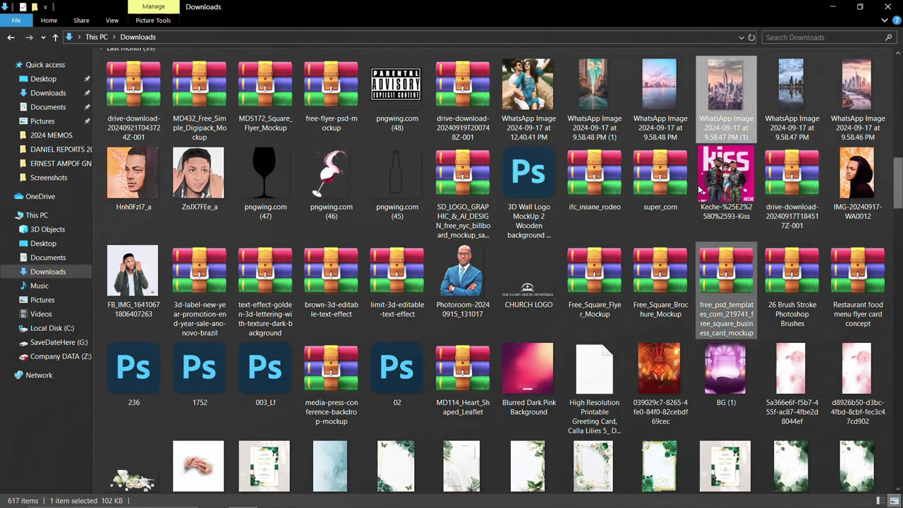
{"action": "left_click_drag", "start_coordinate": [723, 96], "coordinate": [370, 297]}
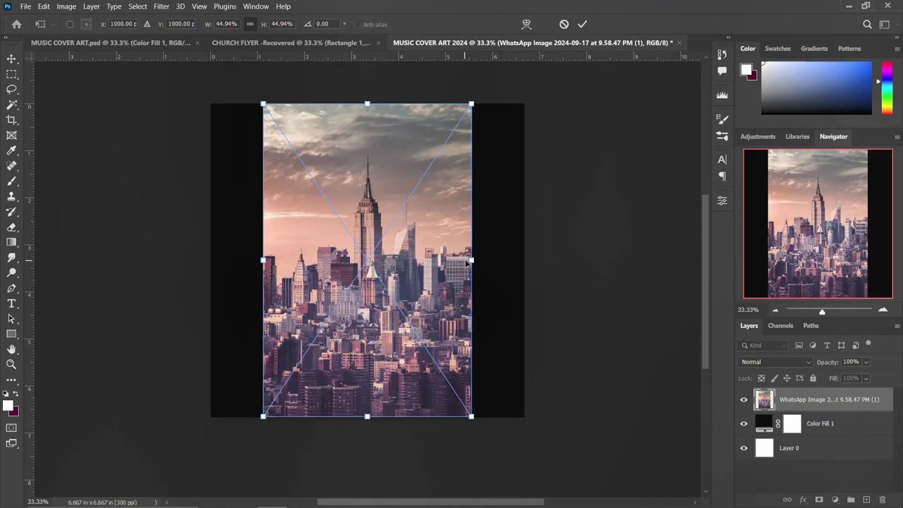
{"action": "left_click_drag", "start_coordinate": [472, 260], "coordinate": [529, 262]}
{"action": "left_click_drag", "start_coordinate": [394, 339], "coordinate": [393, 319]}
{"action": "key", "text": "Return"}
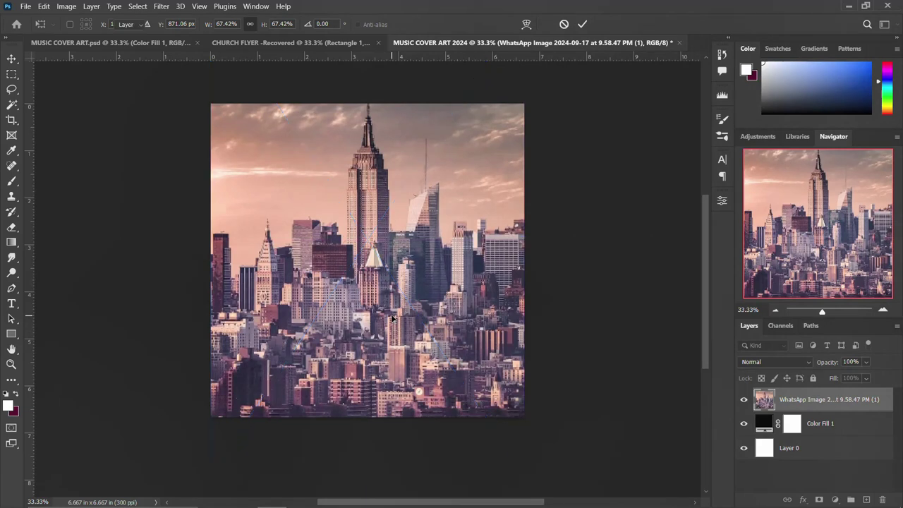
{"action": "key", "text": "ctrl+z"}
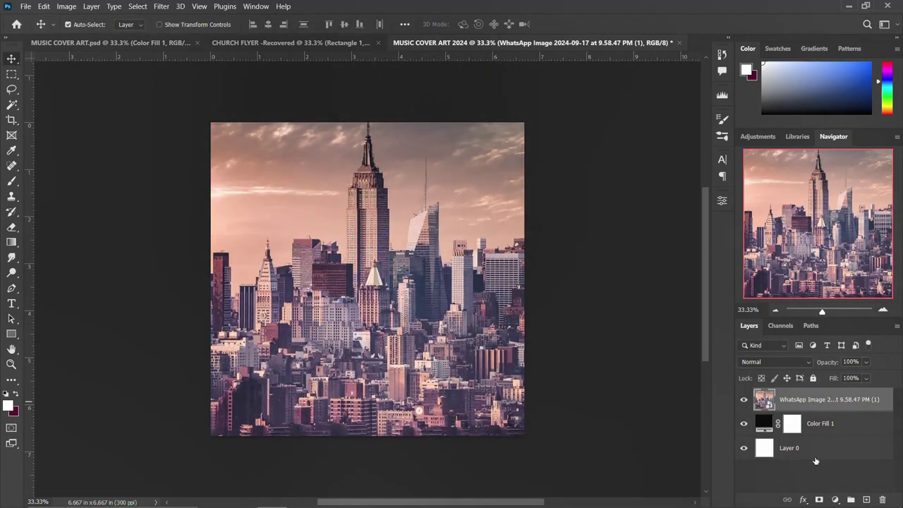
Mask the skyline layer and paint its edges out with an 1100 px soft round black brush.
{"action": "left_click", "coordinate": [818, 498]}
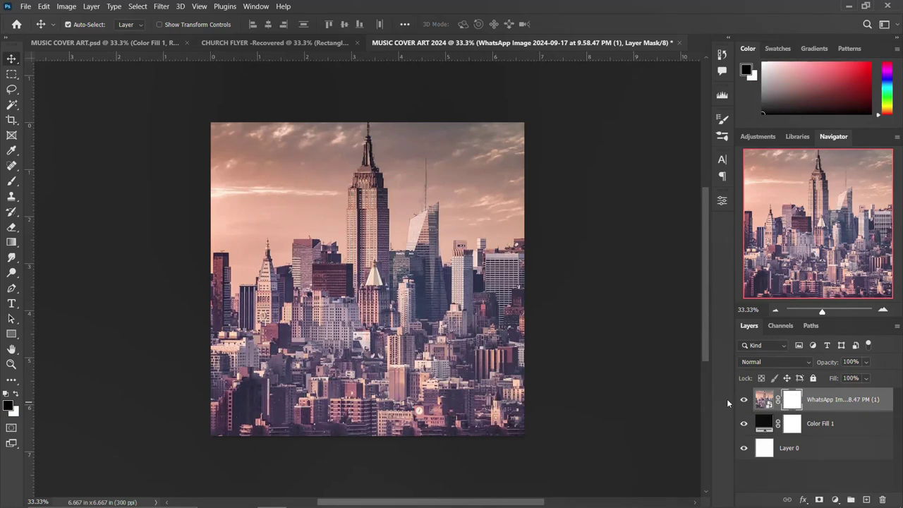
{"action": "key", "text": "b"}
{"action": "key", "text": "b"}
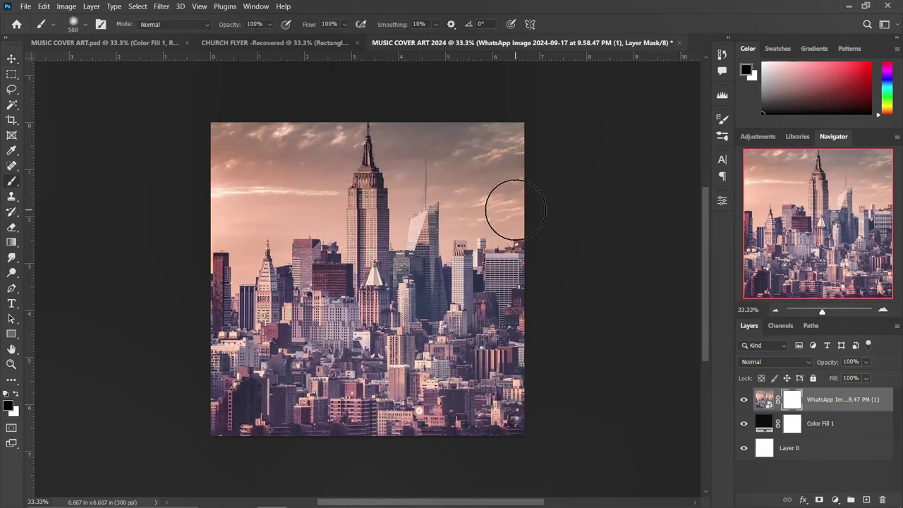
{"action": "key", "text": "bracketright"}
{"action": "key", "text": "bracketright"}
{"action": "key", "text": "bracketright"}
{"action": "key", "text": "bracketright"}
{"action": "key", "text": "bracketright"}
{"action": "key", "text": "bracketright"}
{"action": "left_click", "coordinate": [72, 25]}
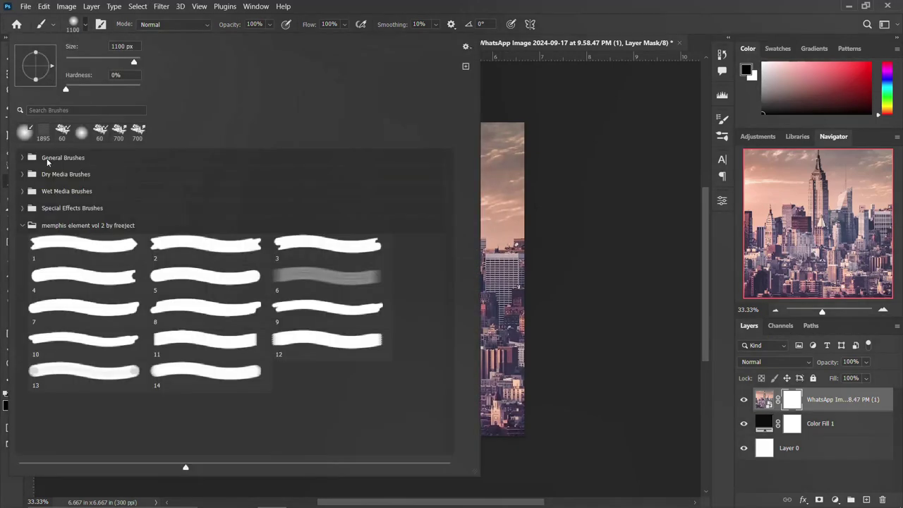
{"action": "left_click", "coordinate": [26, 132]}
{"action": "left_click", "coordinate": [73, 25]}
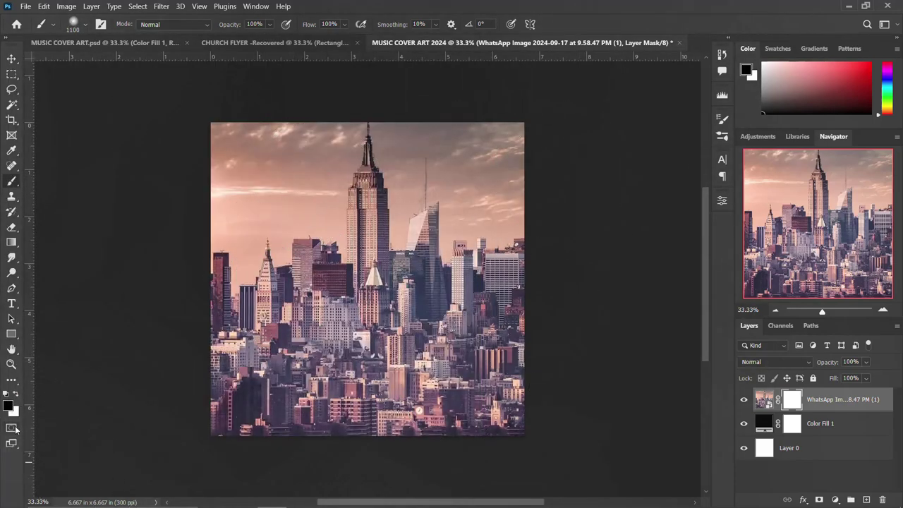
{"action": "left_click", "coordinate": [9, 406]}
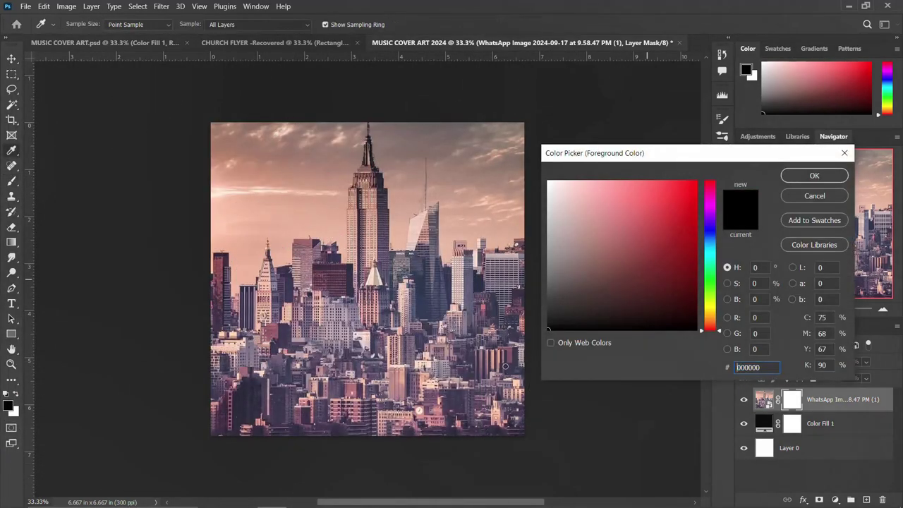
{"action": "left_click", "coordinate": [807, 177]}
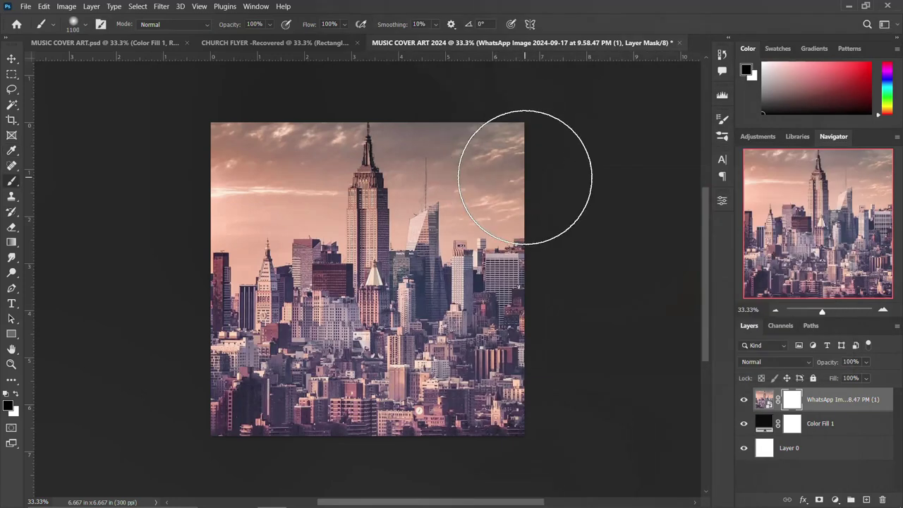
{"action": "mouse_move", "coordinate": [492, 480]}
{"action": "left_mouse_down"}
{"action": "mouse_move", "coordinate": [296, 455]}
{"action": "mouse_move", "coordinate": [469, 410]}
{"action": "mouse_move", "coordinate": [536, 419]}
{"action": "mouse_move", "coordinate": [343, 417]}
{"action": "mouse_move", "coordinate": [107, 383]}
{"action": "mouse_move", "coordinate": [140, 373]}
{"action": "mouse_move", "coordinate": [180, 400]}
{"action": "mouse_move", "coordinate": [219, 303]}
{"action": "mouse_move", "coordinate": [232, 175]}
{"action": "mouse_move", "coordinate": [198, 443]}
{"action": "mouse_move", "coordinate": [217, 311]}
{"action": "mouse_move", "coordinate": [209, 252]}
{"action": "mouse_move", "coordinate": [227, 185]}
{"action": "mouse_move", "coordinate": [280, 146]}
{"action": "mouse_move", "coordinate": [419, 135]}
{"action": "mouse_move", "coordinate": [548, 140]}
{"action": "mouse_move", "coordinate": [538, 214]}
{"action": "mouse_move", "coordinate": [508, 216]}
{"action": "mouse_move", "coordinate": [502, 236]}
{"action": "mouse_move", "coordinate": [500, 317]}
{"action": "mouse_move", "coordinate": [412, 378]}
{"action": "mouse_move", "coordinate": [295, 369]}
{"action": "mouse_move", "coordinate": [249, 353]}
{"action": "mouse_move", "coordinate": [427, 377]}
{"action": "mouse_move", "coordinate": [175, 289]}
{"action": "mouse_move", "coordinate": [256, 246]}
{"action": "mouse_move", "coordinate": [232, 132]}
{"action": "mouse_move", "coordinate": [325, 141]}
{"action": "mouse_move", "coordinate": [513, 121]}
{"action": "mouse_move", "coordinate": [514, 188]}
{"action": "mouse_move", "coordinate": [496, 198]}
{"action": "mouse_move", "coordinate": [516, 350]}
{"action": "mouse_move", "coordinate": [468, 387]}
{"action": "left_mouse_up"}
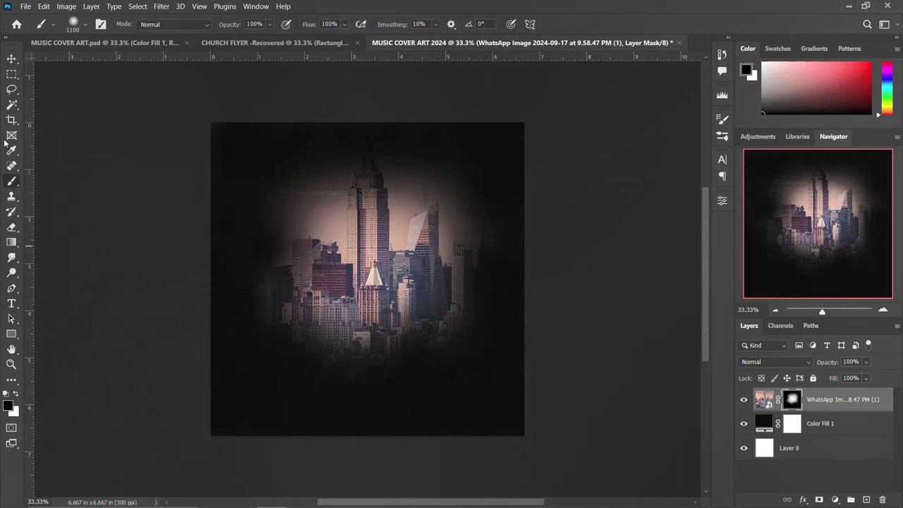
{"action": "left_click", "coordinate": [11, 59]}
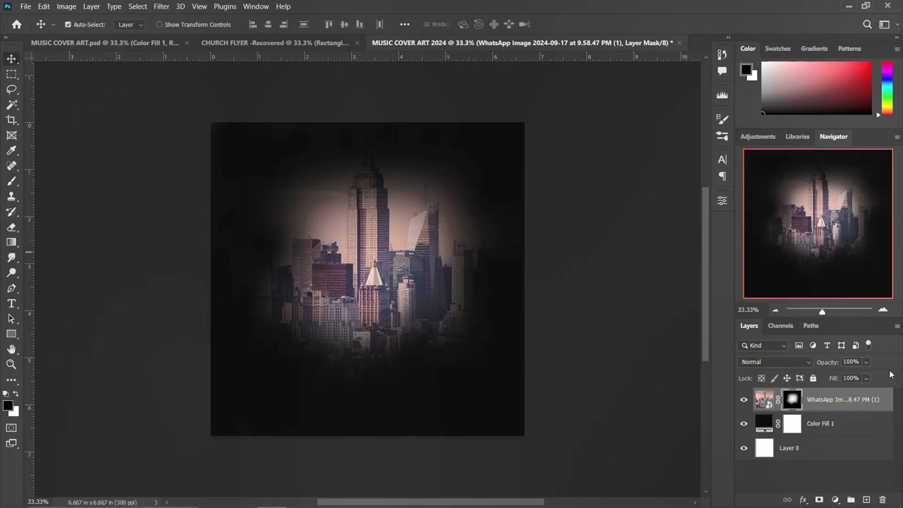
Change the skyline layer's blend mode to Pin Light.
{"action": "left_click", "coordinate": [779, 361]}
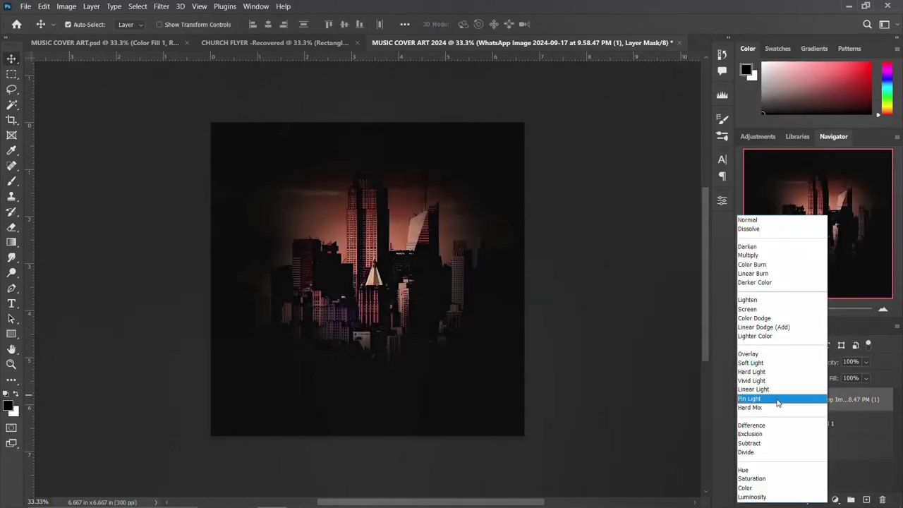
{"action": "left_click", "coordinate": [778, 401]}
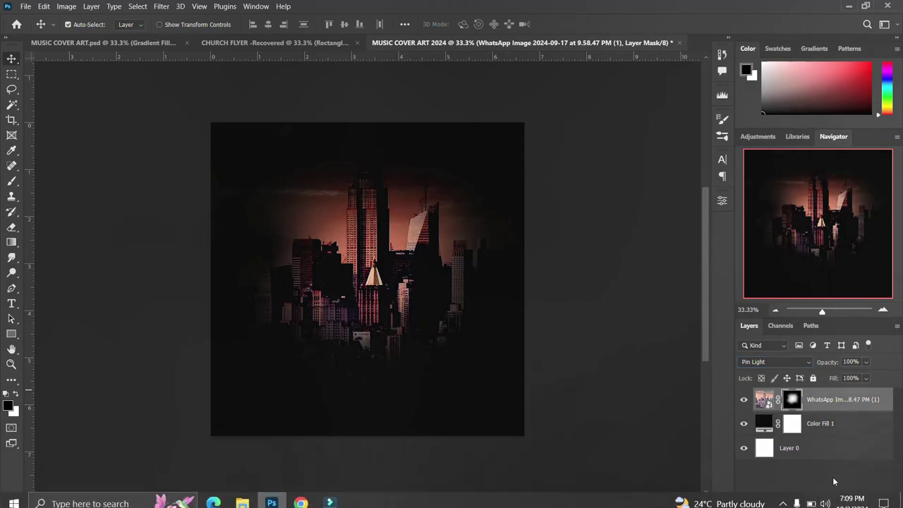
Add a black-to-transparent gradient fill layer.
{"action": "left_click", "coordinate": [834, 500]}
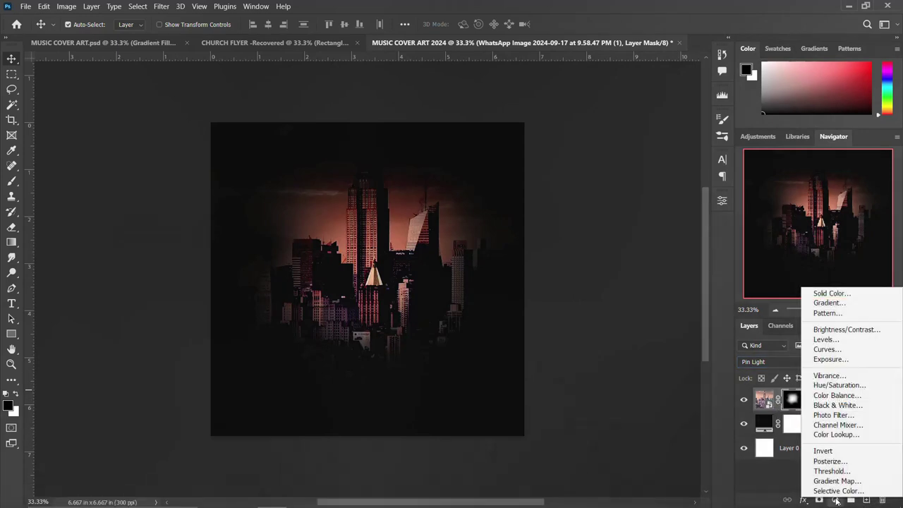
{"action": "left_click", "coordinate": [828, 303]}
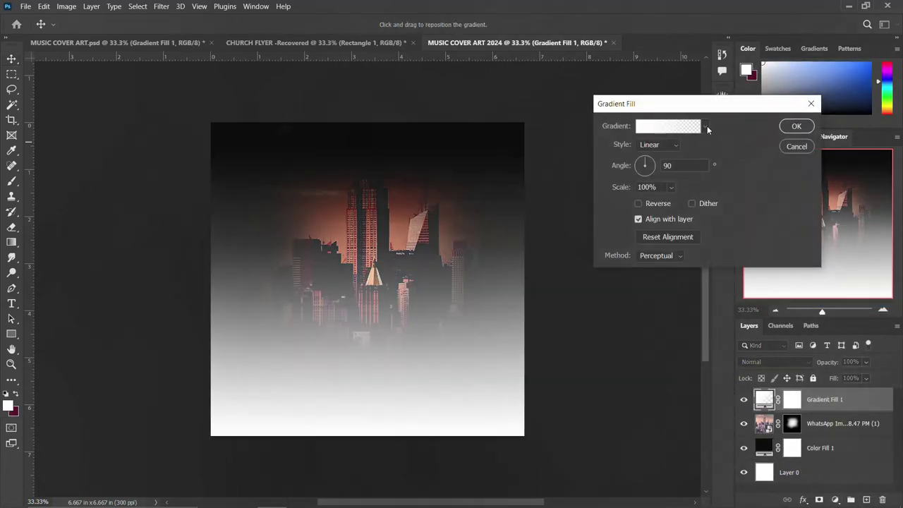
{"action": "left_click", "coordinate": [705, 127]}
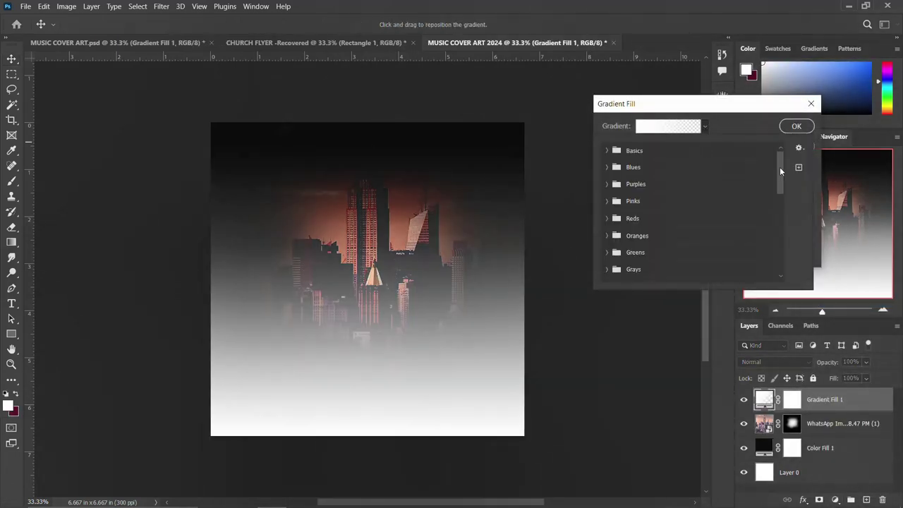
{"action": "left_click_drag", "start_coordinate": [779, 167], "coordinate": [779, 244]}
{"action": "left_click", "coordinate": [757, 273]}
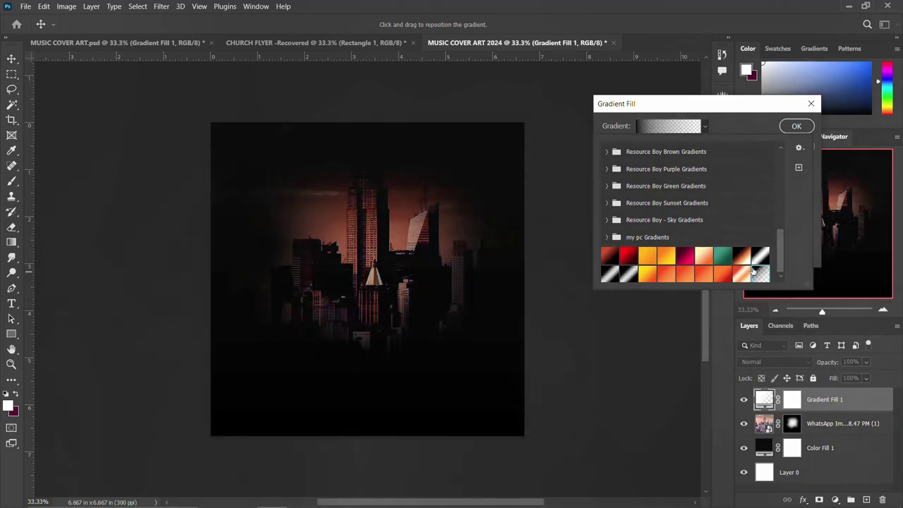
{"action": "left_click", "coordinate": [796, 126]}
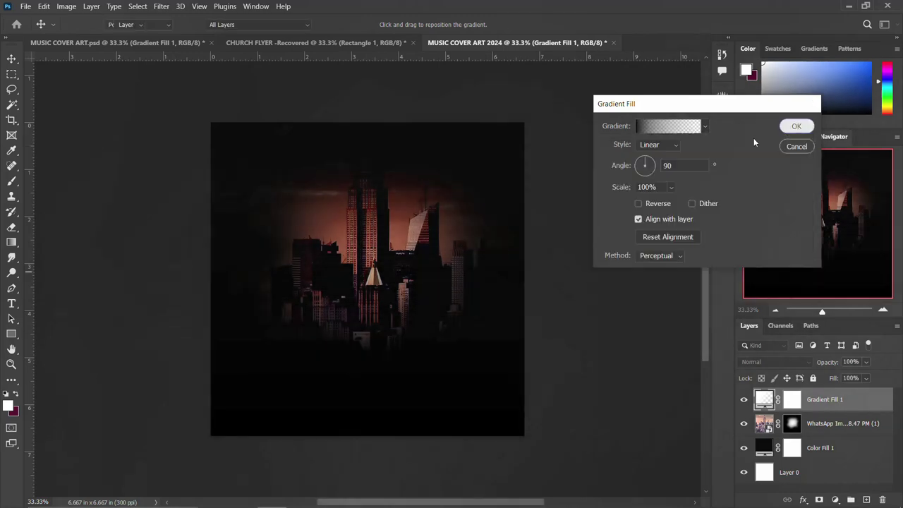
{"action": "left_click", "coordinate": [795, 125]}
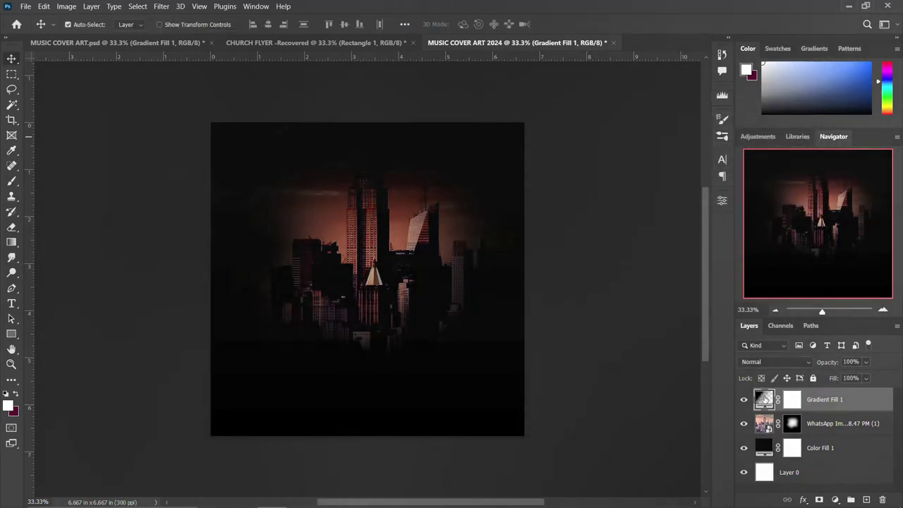
Make Gradient Fill 1 a reversed radial gradient so the edges darken.
{"action": "double_click", "coordinate": [765, 400]}
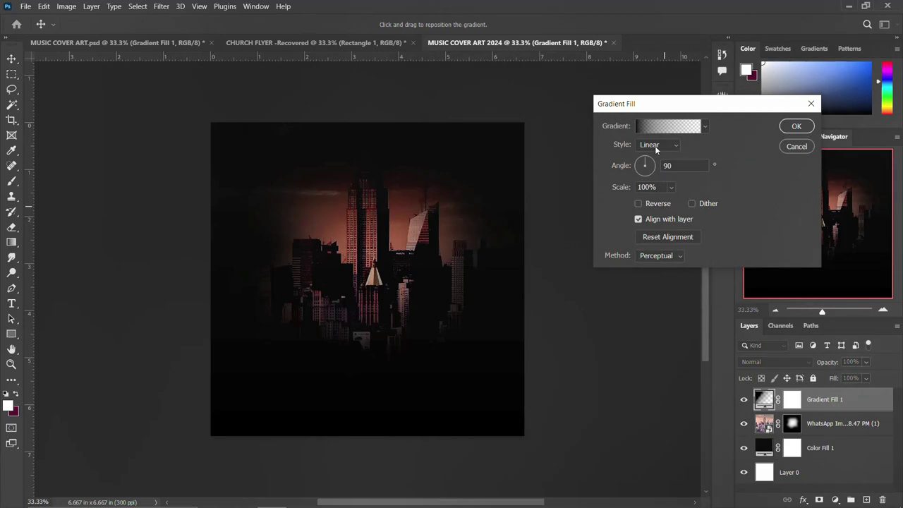
{"action": "left_click", "coordinate": [656, 146]}
{"action": "left_click", "coordinate": [653, 163]}
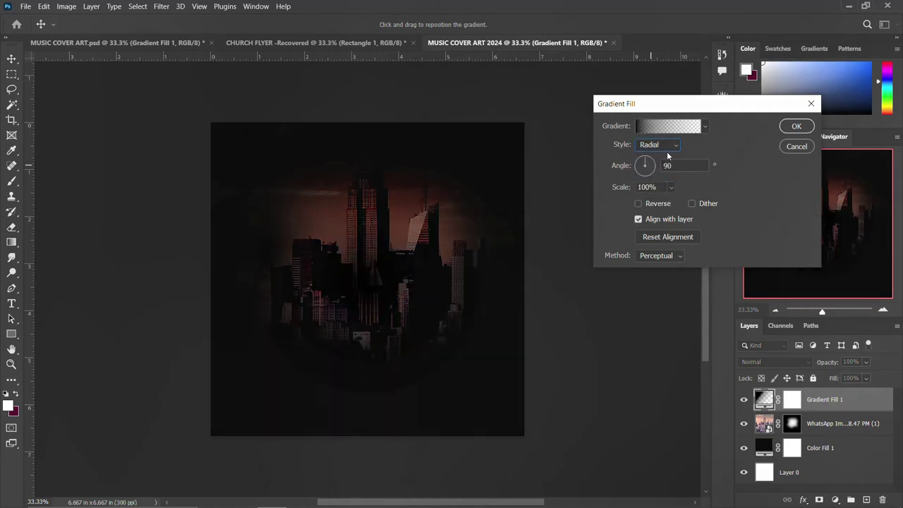
{"action": "left_click", "coordinate": [639, 203]}
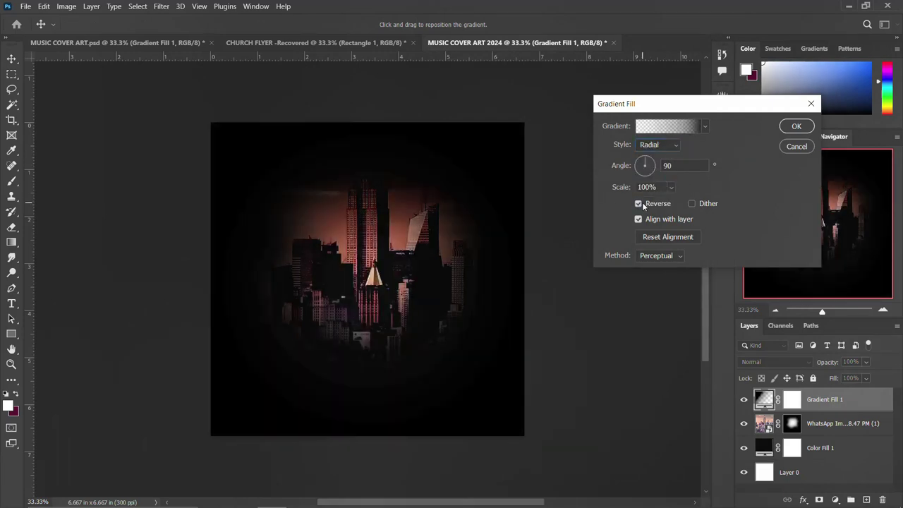
{"action": "left_click", "coordinate": [668, 128]}
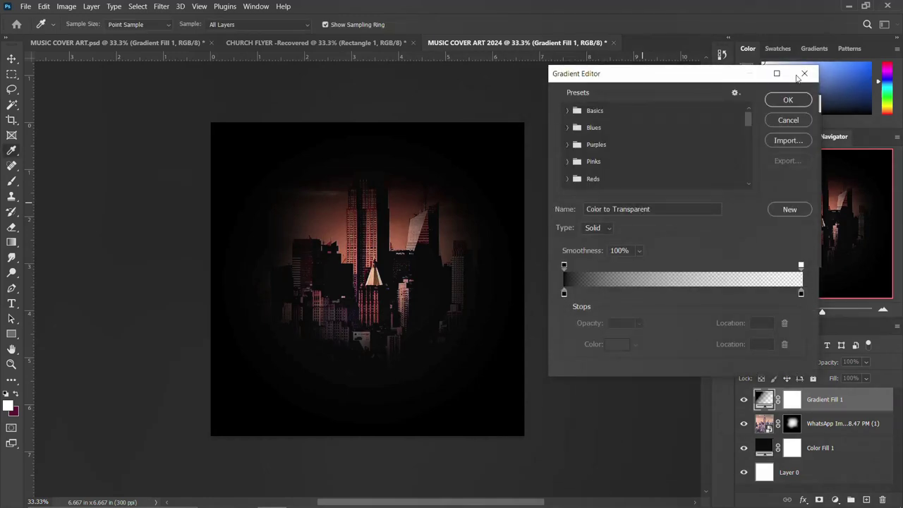
{"action": "left_click", "coordinate": [795, 100]}
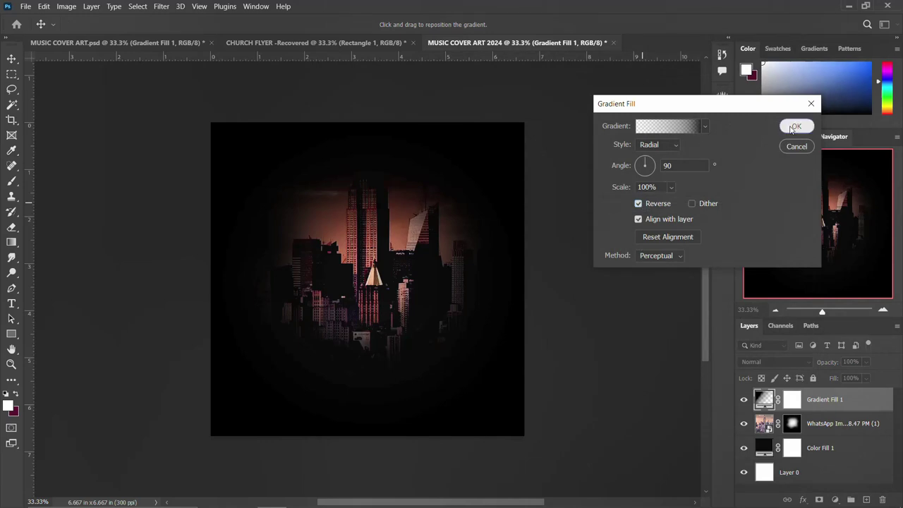
{"action": "left_click", "coordinate": [794, 127]}
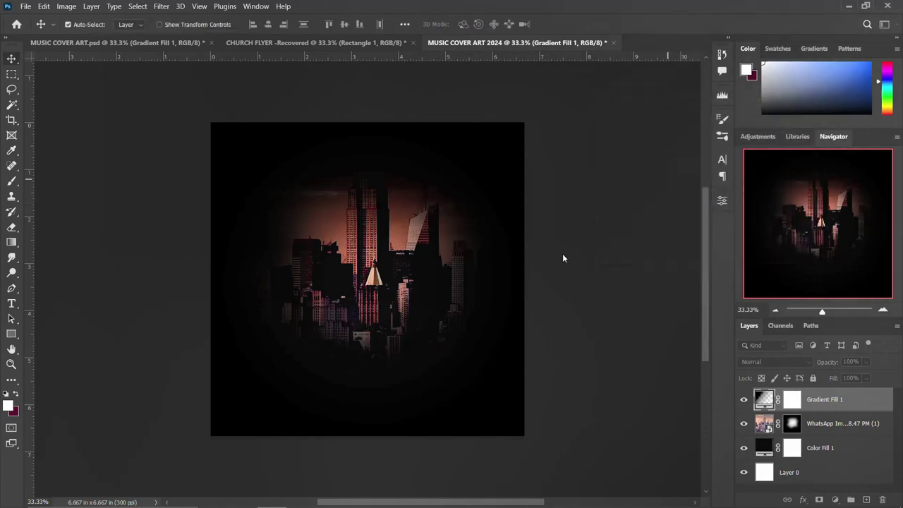
Group all four background layers as 'BACKGROUND' and pick the hooded portrait IMG-20240917-WA0012 in Downloads.
{"action": "left_click", "coordinate": [832, 479], "text": "shift"}
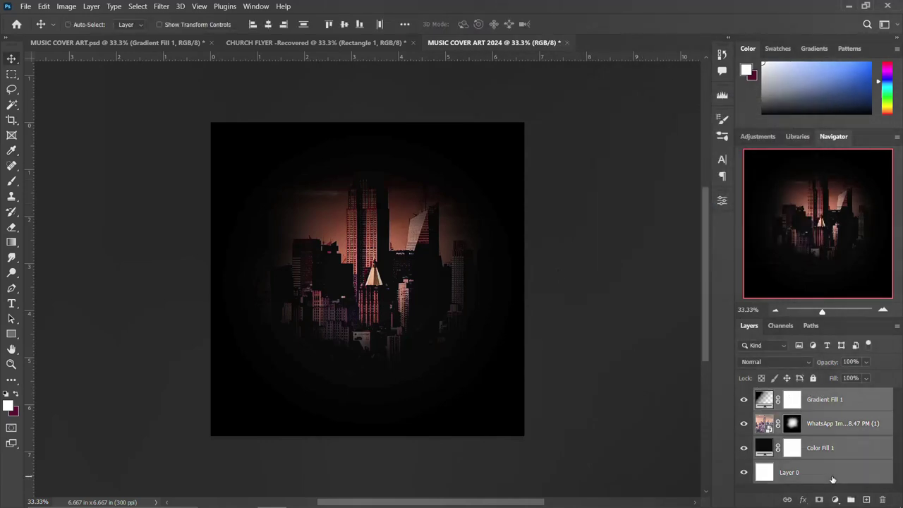
{"action": "key", "text": "ctrl+g"}
{"action": "double_click", "coordinate": [787, 395]}
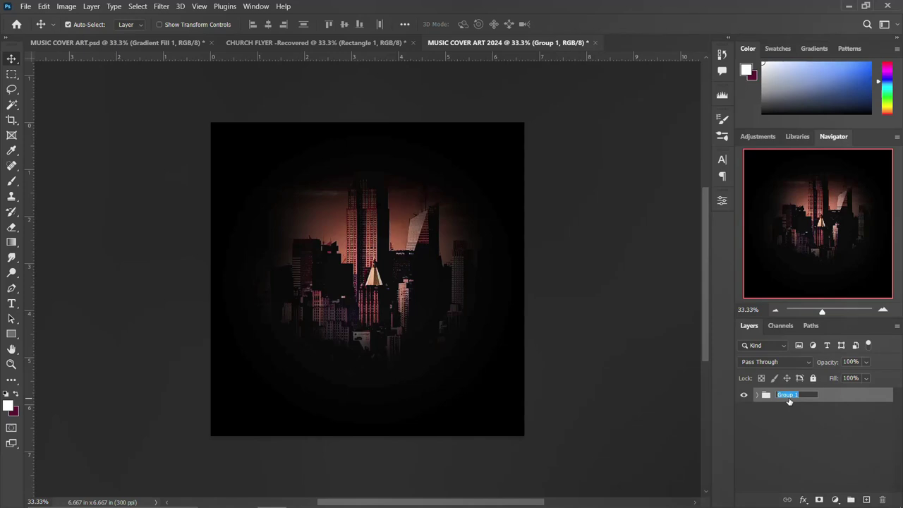
{"action": "type", "text": "VB"}
{"action": "type", "text": "CKGROUND"}
{"action": "key", "text": "Return"}
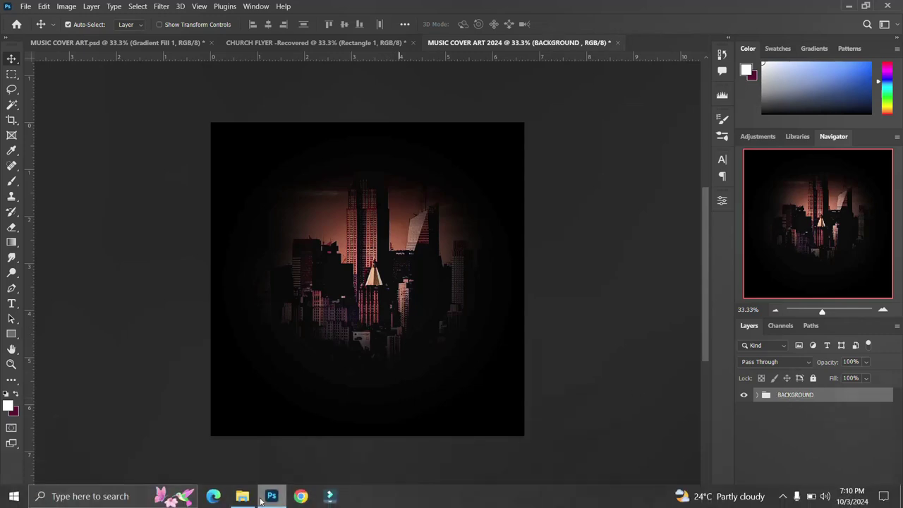
{"action": "left_click", "coordinate": [243, 496]}
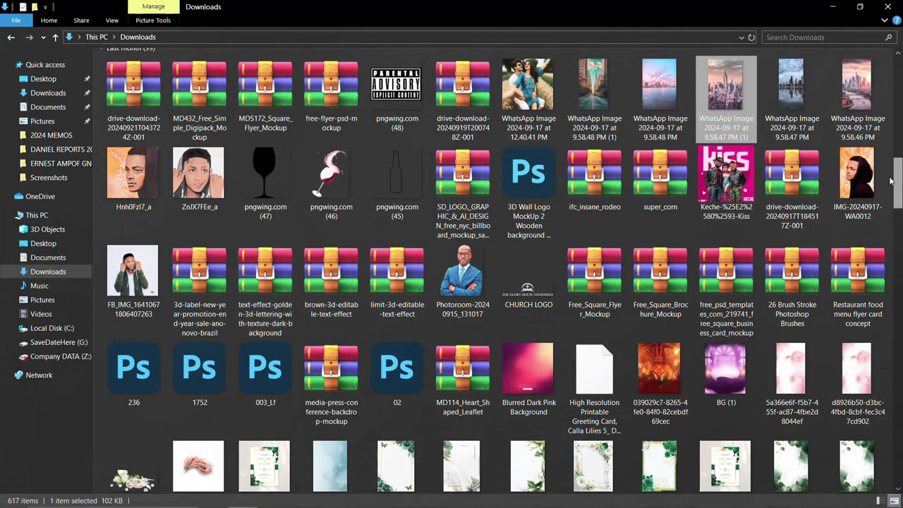
{"action": "left_click", "coordinate": [851, 187]}
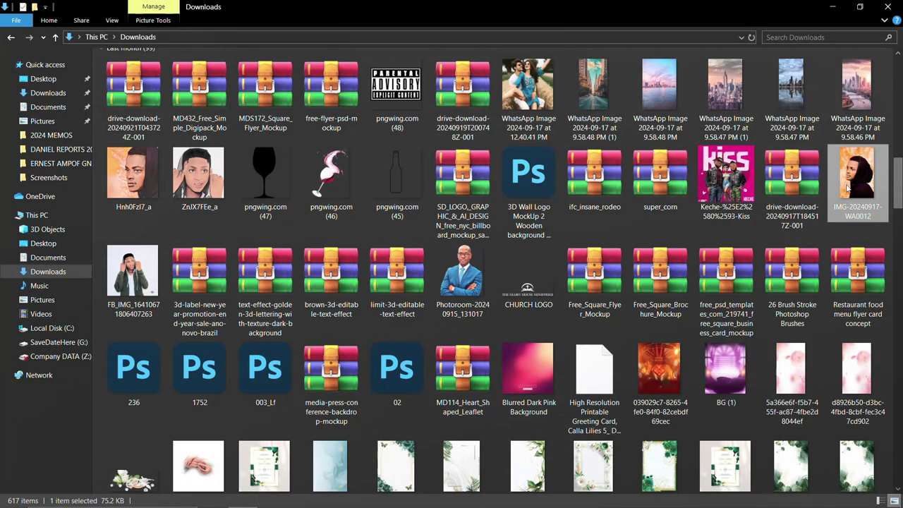
Place the hooded portrait photo on the cover and rasterize its layer.
{"action": "left_click", "coordinate": [271, 496]}
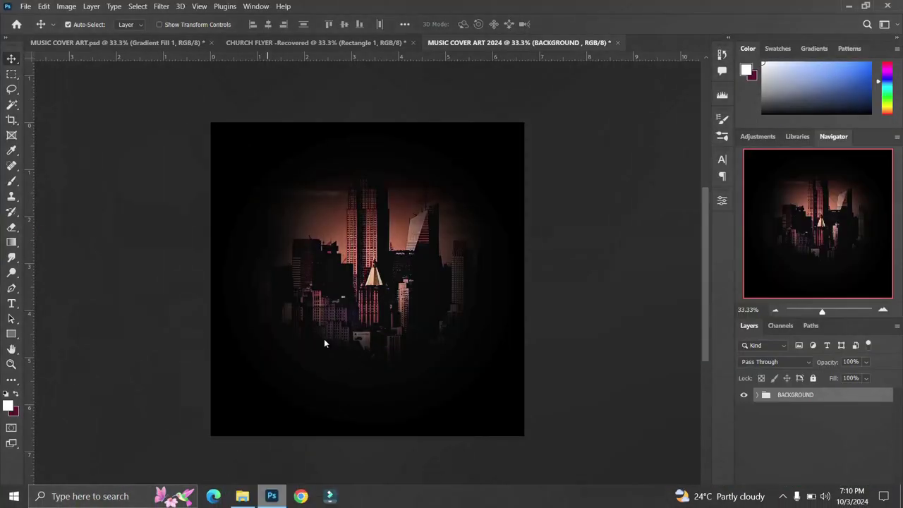
{"action": "left_click_drag", "start_coordinate": [324, 342], "coordinate": [325, 317]}
{"action": "key", "text": "Return"}
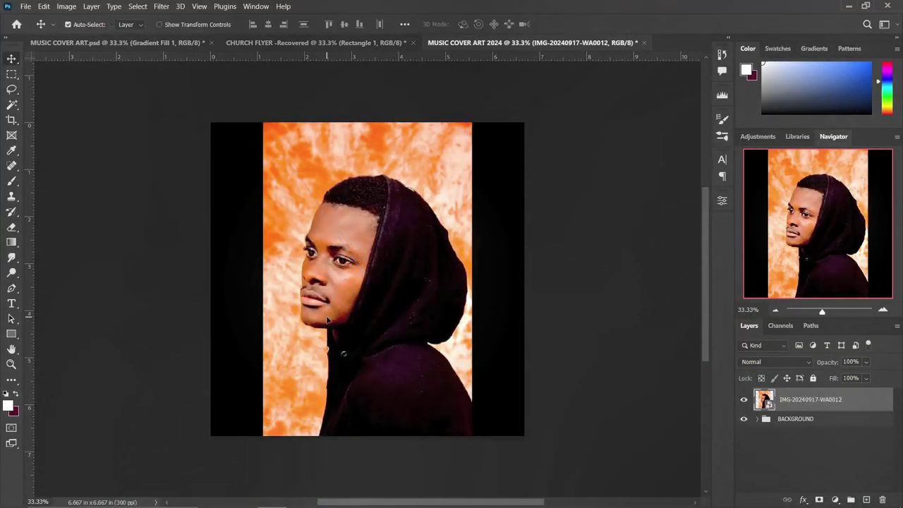
{"action": "right_click", "coordinate": [818, 405]}
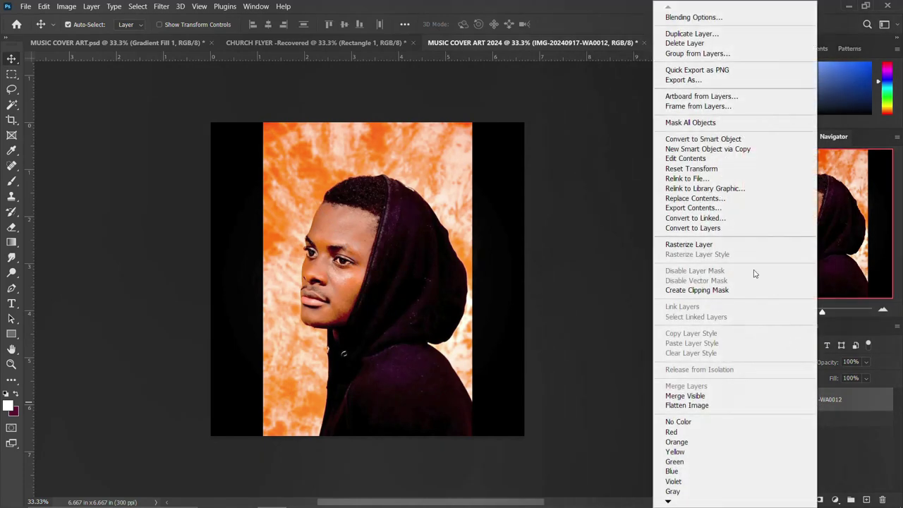
{"action": "left_click", "coordinate": [695, 244]}
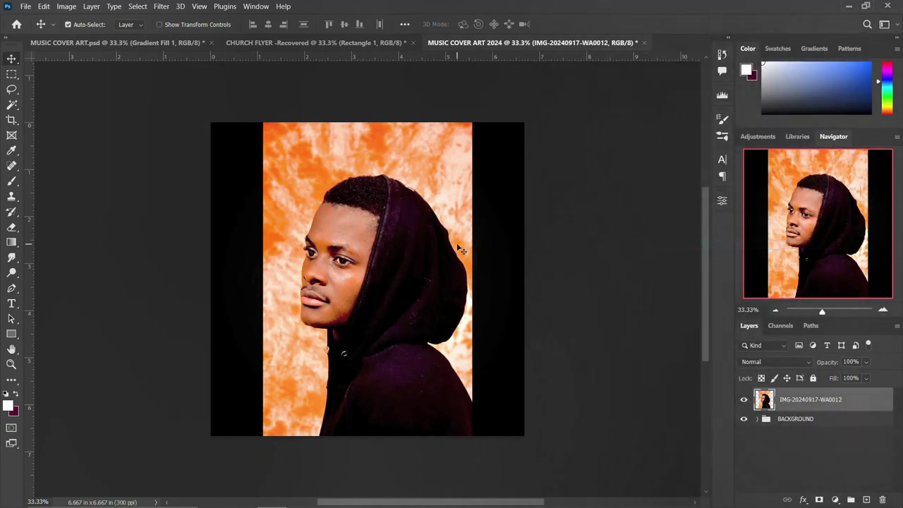
Cut the hooded man out onto a new layer with Select Subject and delete the orange-backdrop original.
{"action": "key", "text": "w"}
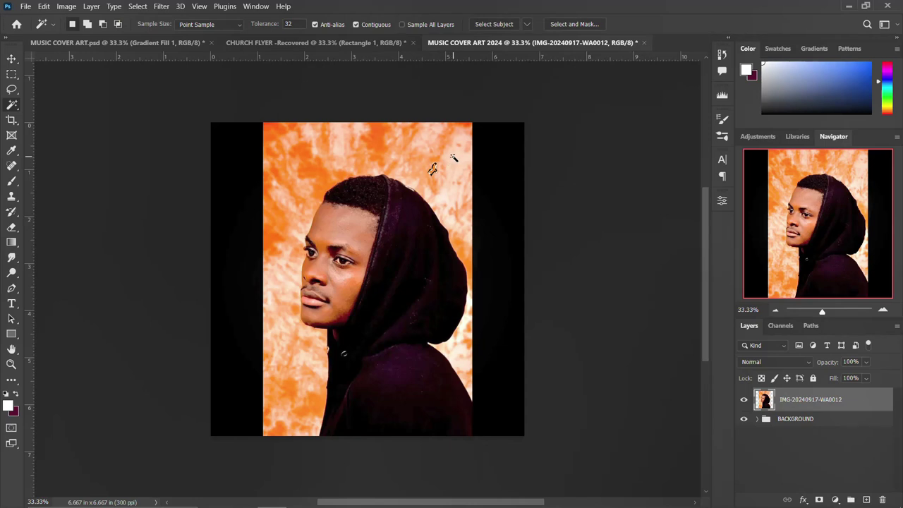
{"action": "left_click", "coordinate": [501, 26]}
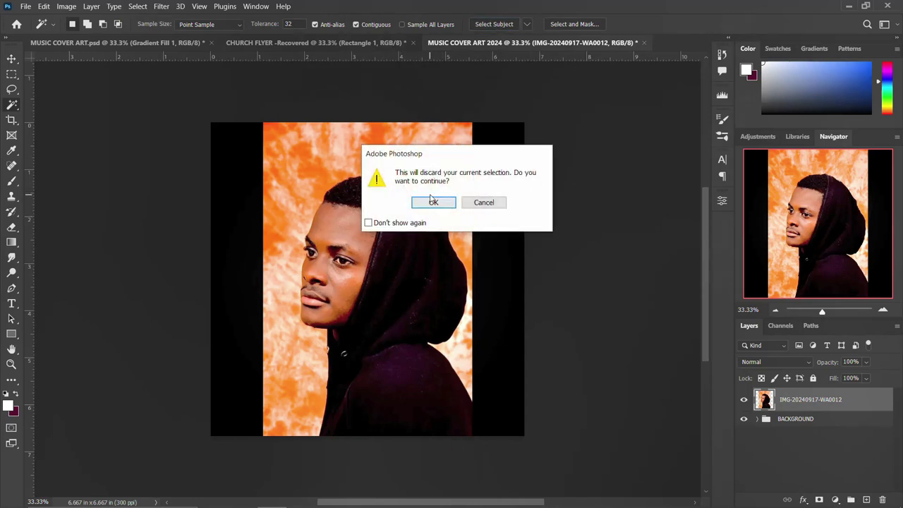
{"action": "left_click", "coordinate": [432, 203]}
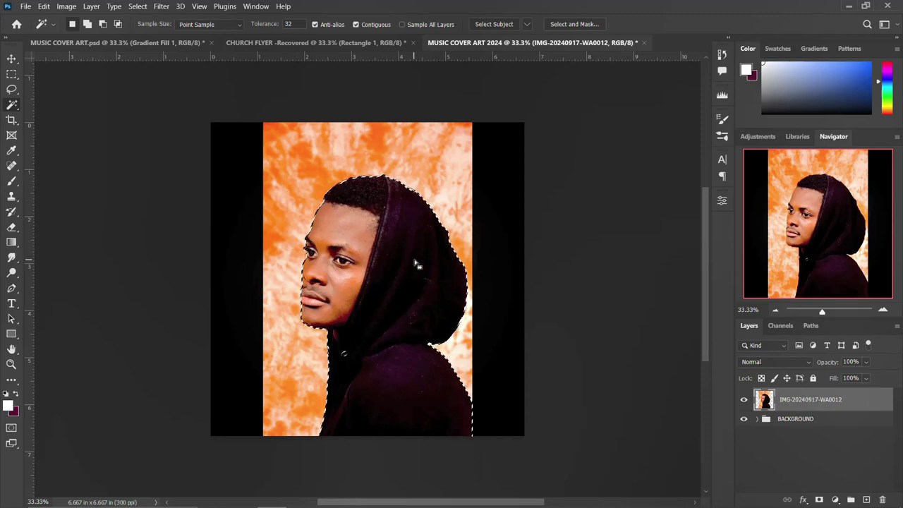
{"action": "key", "text": "ctrl+j"}
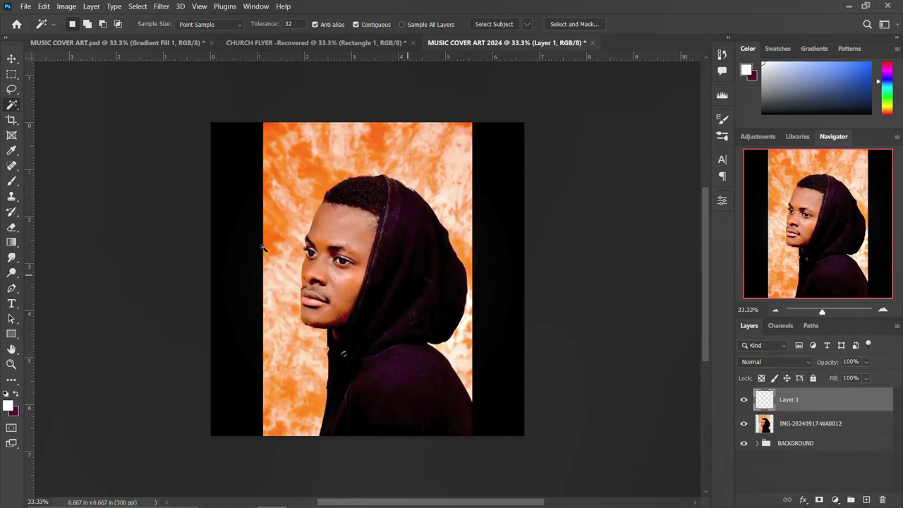
{"action": "left_click", "coordinate": [12, 60]}
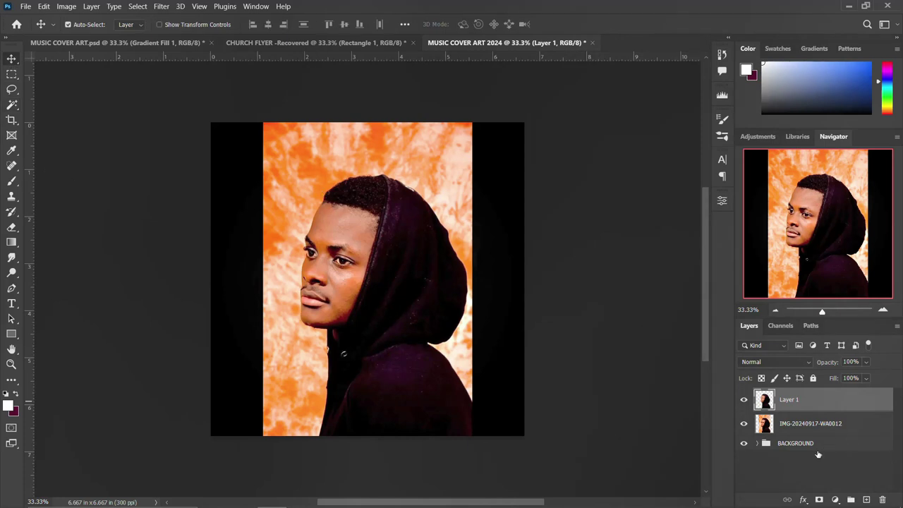
{"action": "left_click", "coordinate": [808, 424]}
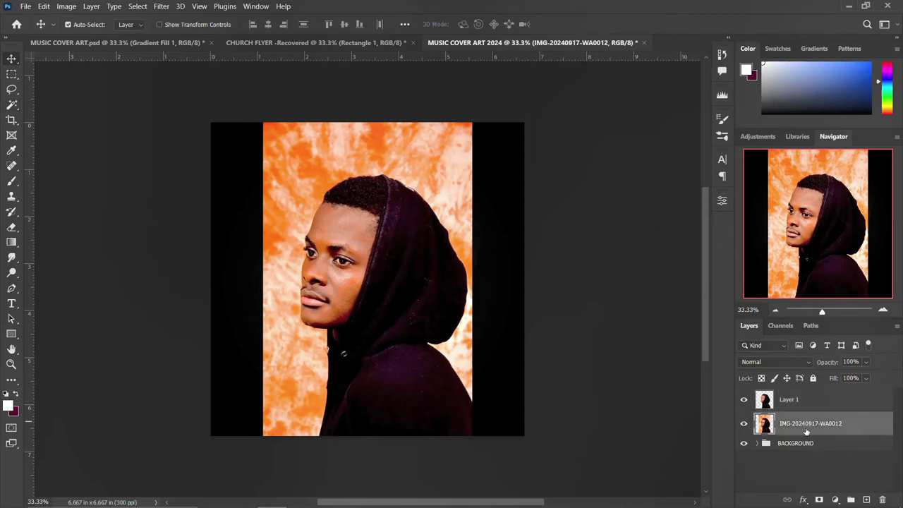
{"action": "key", "text": "Delete"}
Scale the cut-out portrait to about 72% and shift it left of centre.
{"action": "left_click_drag", "start_coordinate": [397, 270], "coordinate": [389, 269]}
{"action": "key", "text": "ctrl+t"}
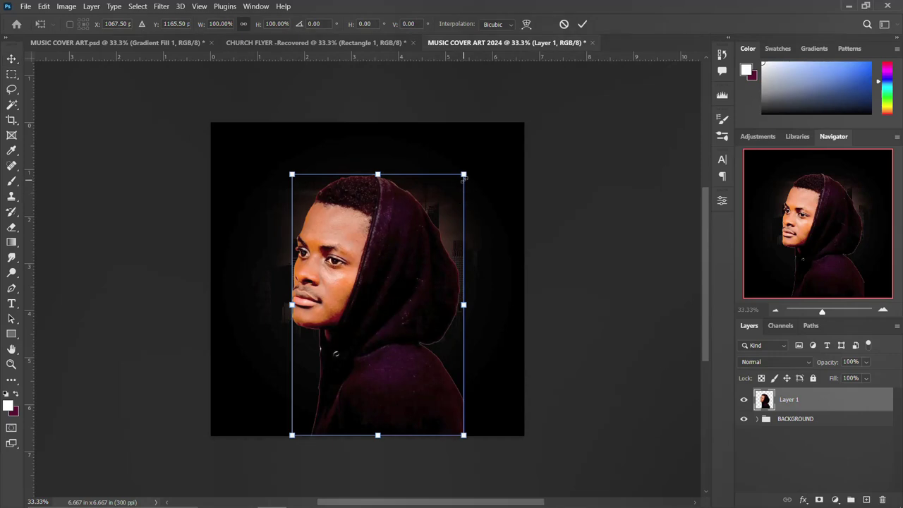
{"action": "left_click_drag", "start_coordinate": [467, 172], "coordinate": [440, 210]}
{"action": "left_click_drag", "start_coordinate": [388, 280], "coordinate": [353, 261]}
{"action": "key", "text": "Return"}
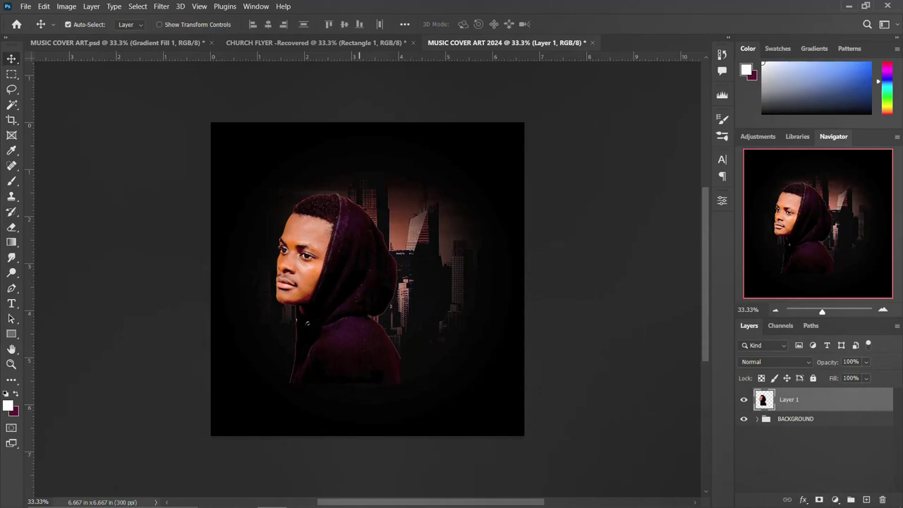
Bring the green-hoodie photo from Downloads into the cover.
{"action": "left_click", "coordinate": [241, 496]}
{"action": "left_click", "coordinate": [145, 284]}
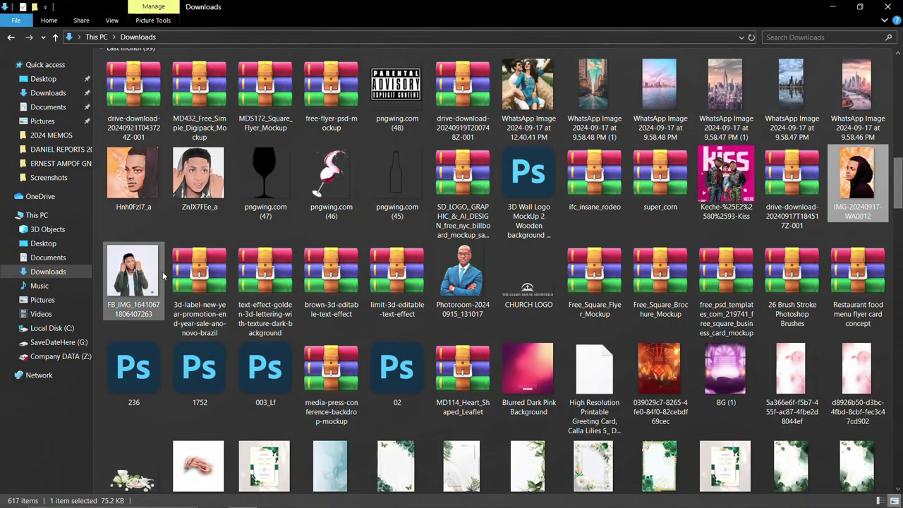
{"action": "left_click_drag", "start_coordinate": [139, 274], "coordinate": [384, 326]}
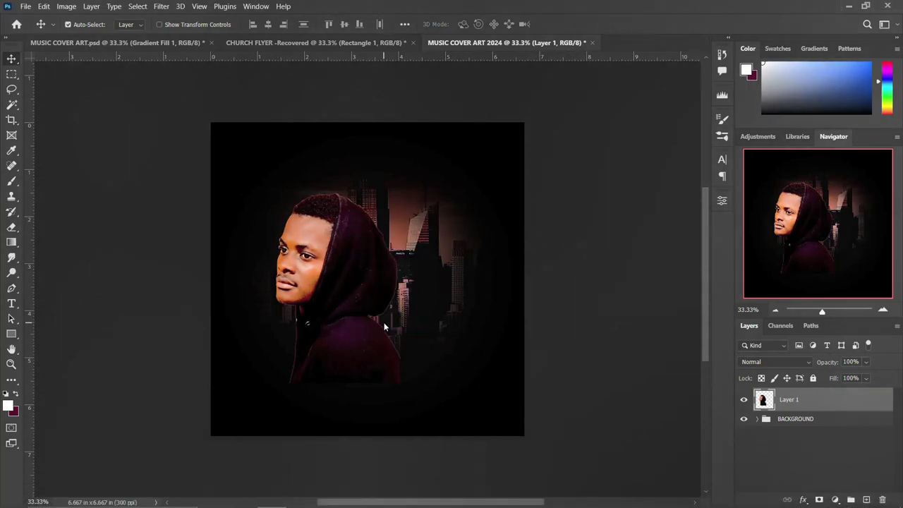
Rasterize the green-hoodie photo, cut the person out with Select Subject, and delete the original layer.
{"action": "key", "text": "Return"}
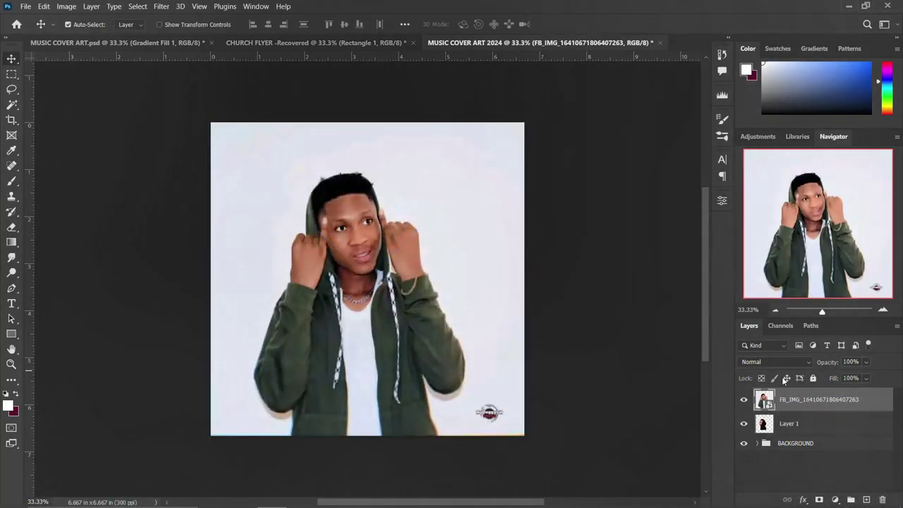
{"action": "right_click", "coordinate": [858, 404]}
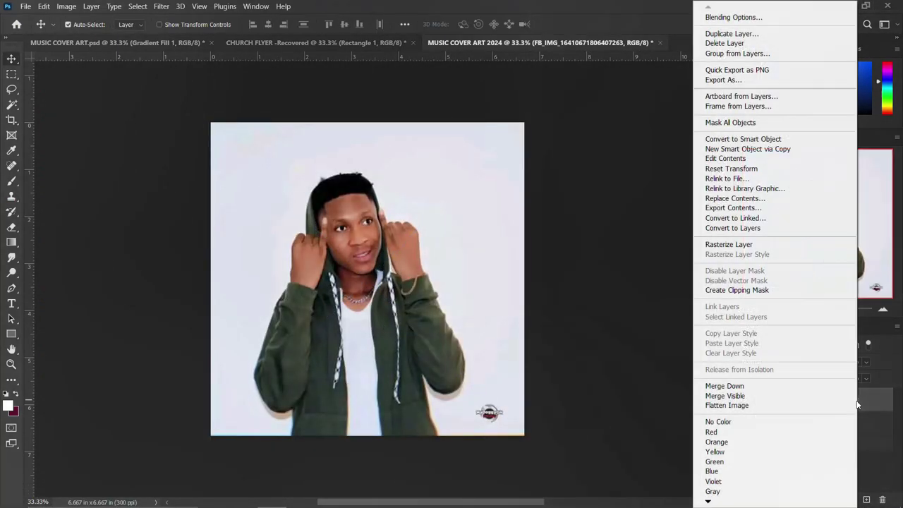
{"action": "left_click", "coordinate": [729, 244]}
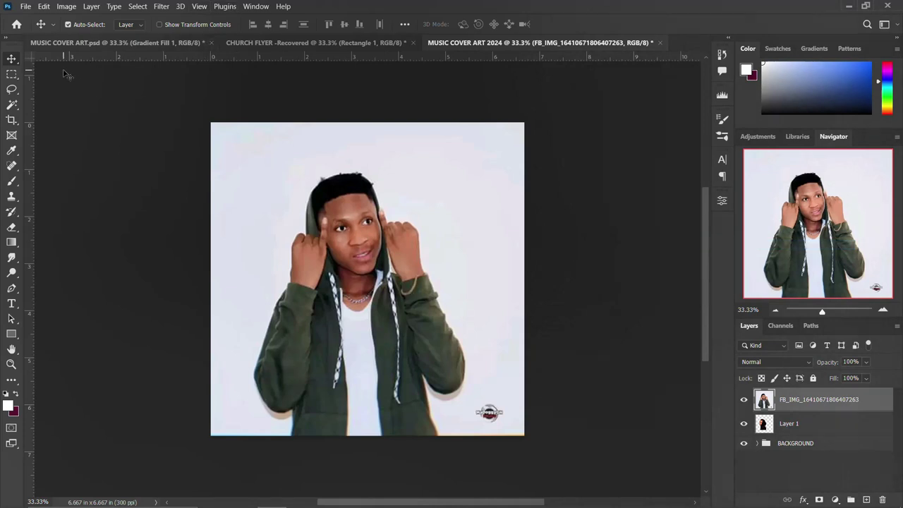
{"action": "key", "text": "w"}
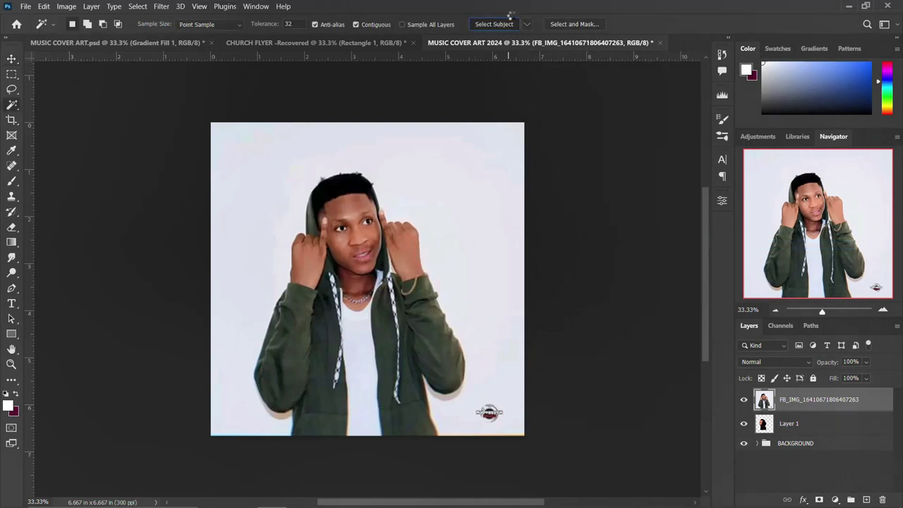
{"action": "left_click", "coordinate": [496, 24]}
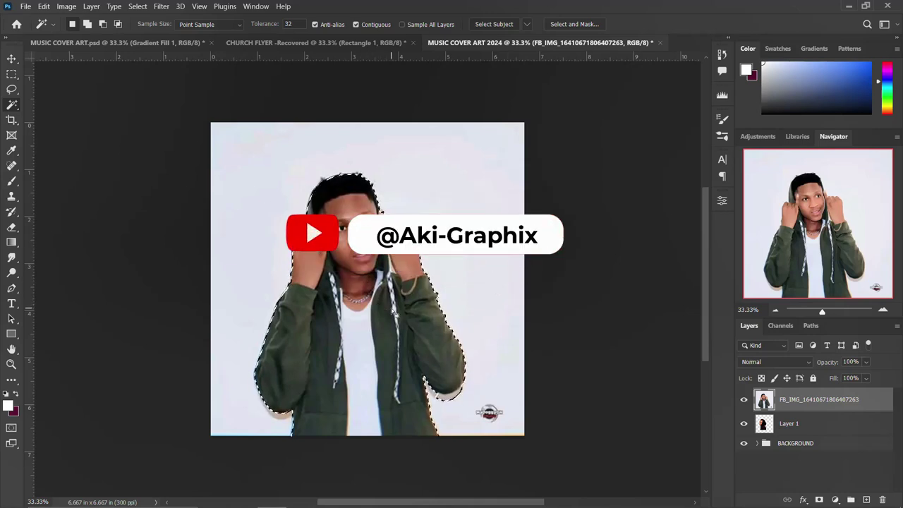
{"action": "key", "text": "ctrl+j"}
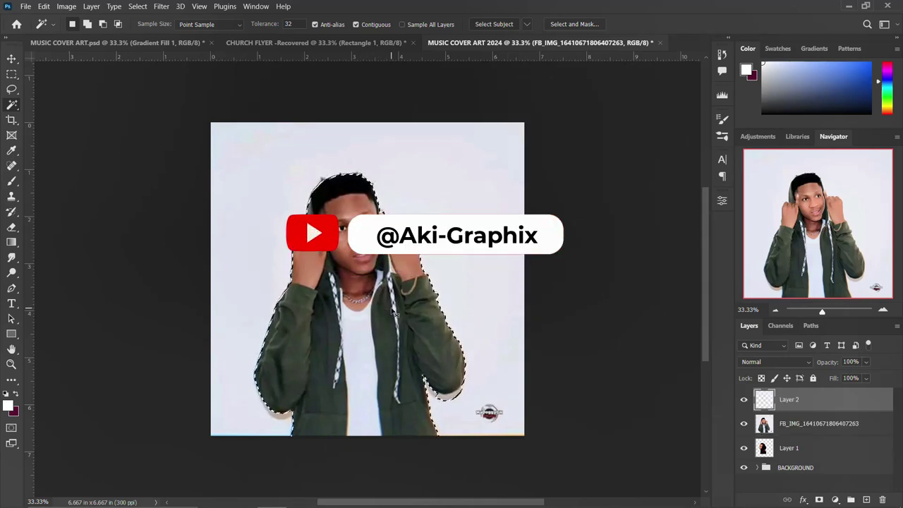
{"action": "left_click", "coordinate": [810, 424]}
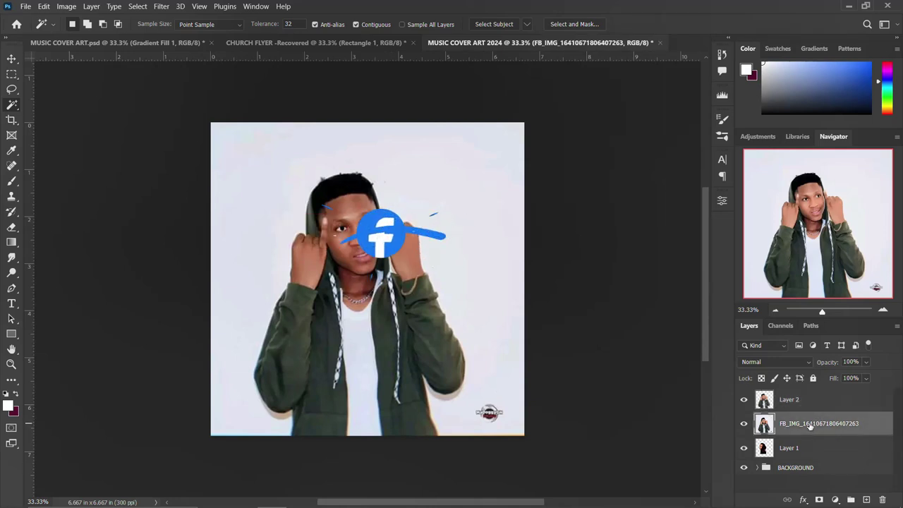
{"action": "key", "text": "Delete"}
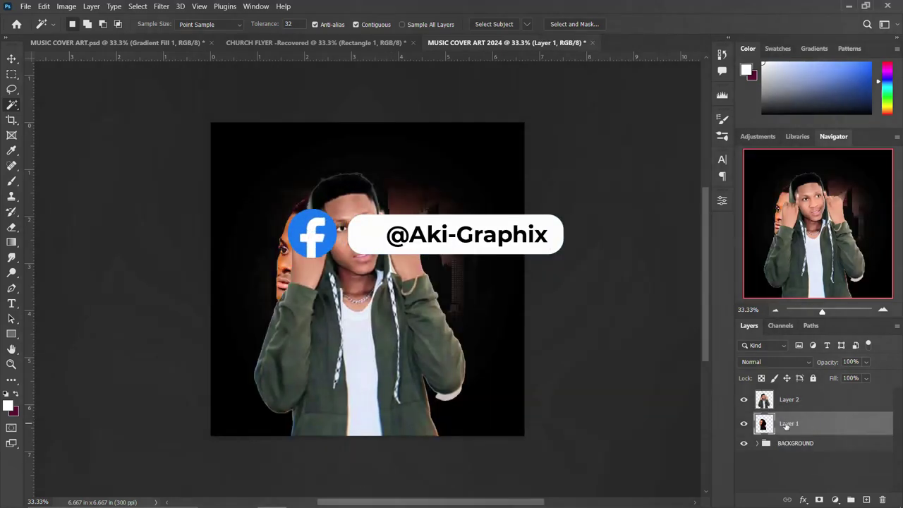
Scale the green-hoodie cut-out to about 76% and move it up-right beside the first face.
{"action": "key", "text": "v"}
{"action": "left_click", "coordinate": [357, 328]}
{"action": "key", "text": "ctrl+t"}
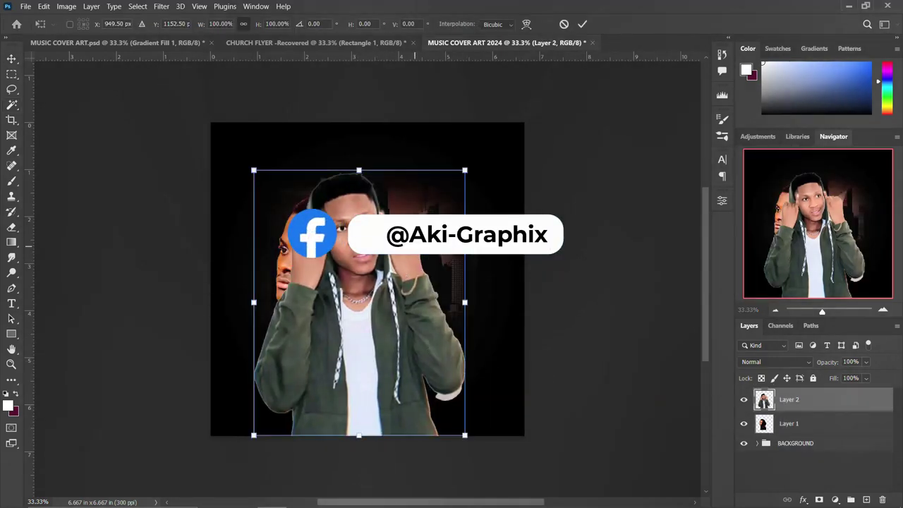
{"action": "left_click_drag", "start_coordinate": [463, 171], "coordinate": [439, 205]}
{"action": "left_click_drag", "start_coordinate": [372, 281], "coordinate": [391, 268]}
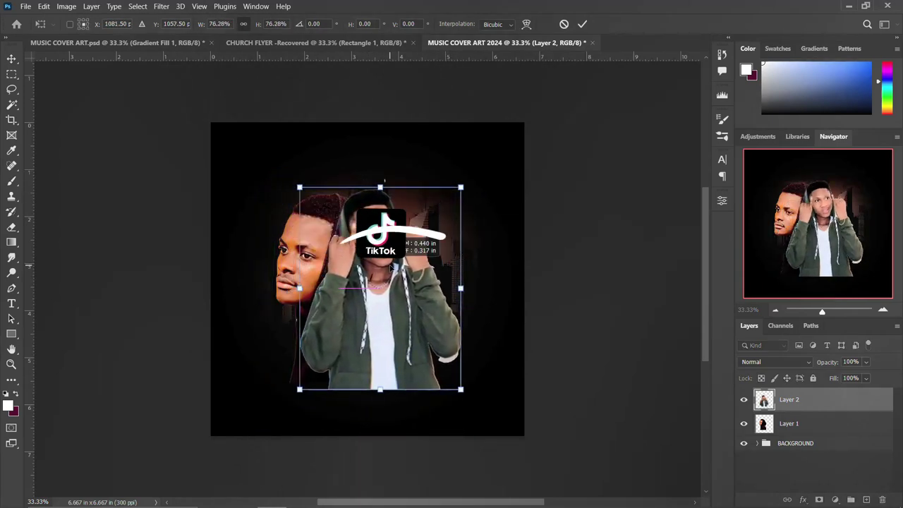
{"action": "key", "text": "Return"}
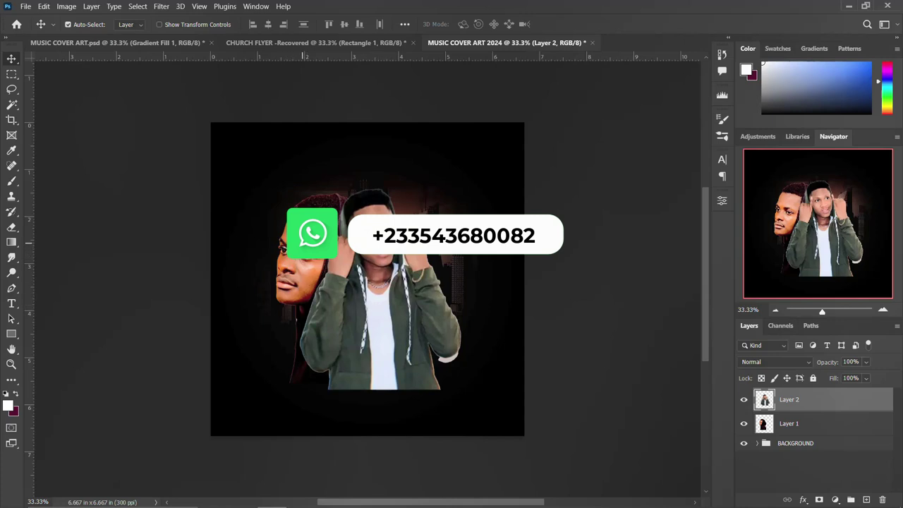
{"action": "key", "text": "alt+bracketleft"}
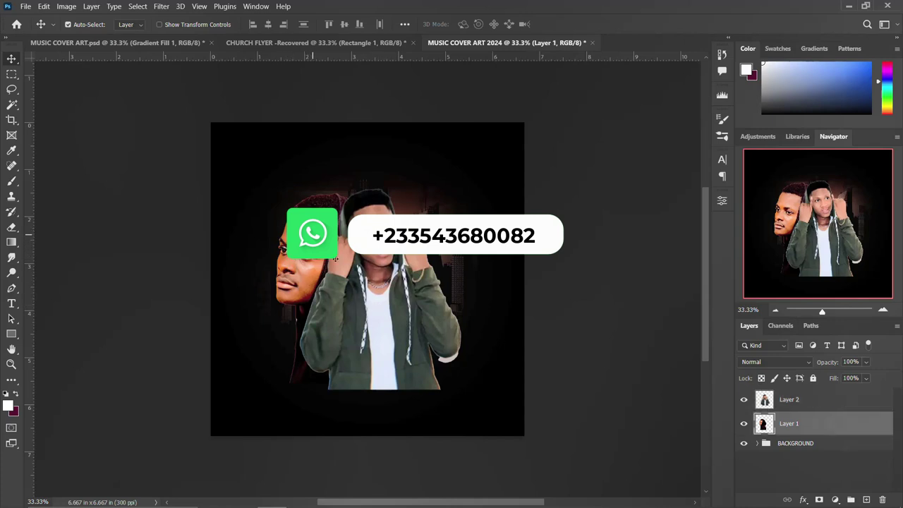
{"action": "left_click", "coordinate": [387, 304]}
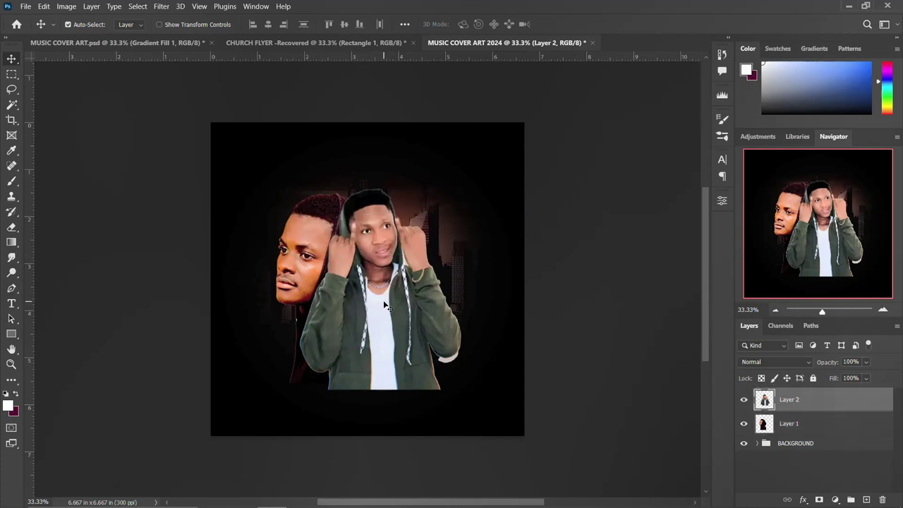
Group Layer 1 and Layer 2, then paint the group mask black to fade their lower bodies.
{"action": "left_click", "coordinate": [809, 426], "text": "shift"}
{"action": "key", "text": "ctrl+g"}
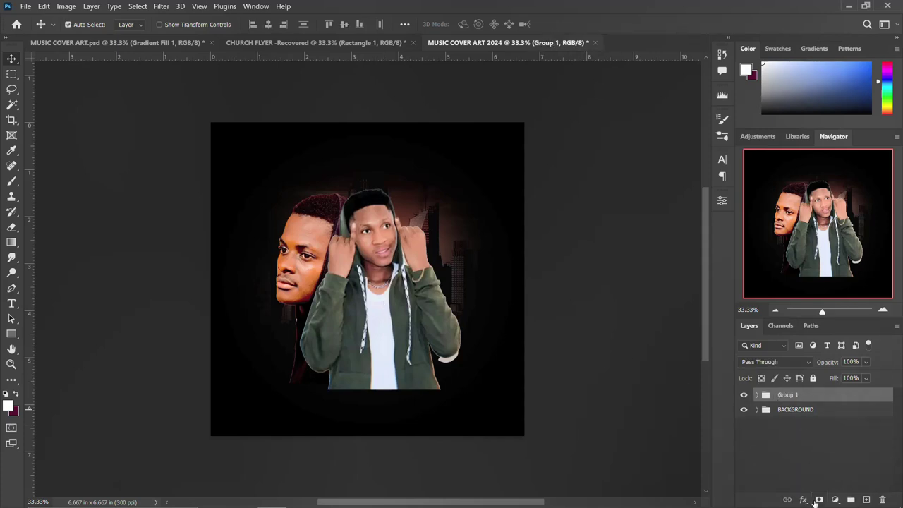
{"action": "left_click", "coordinate": [816, 500]}
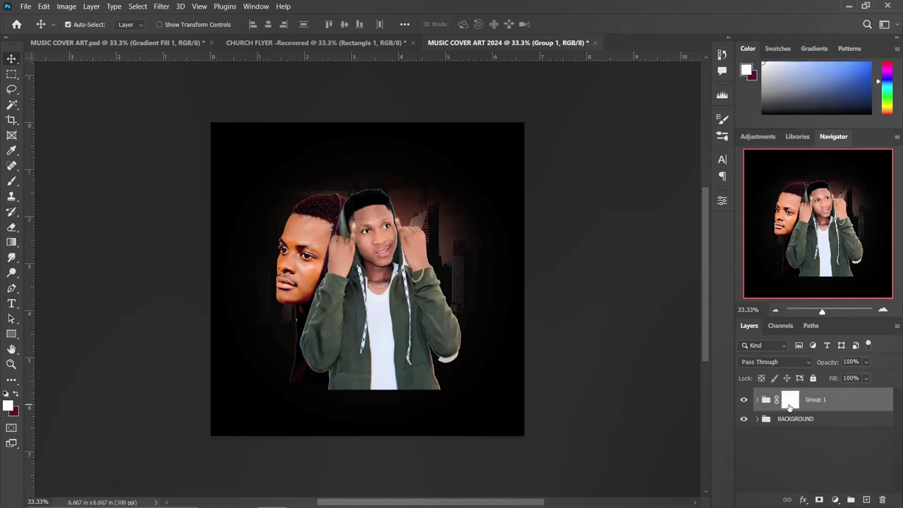
{"action": "key", "text": "b"}
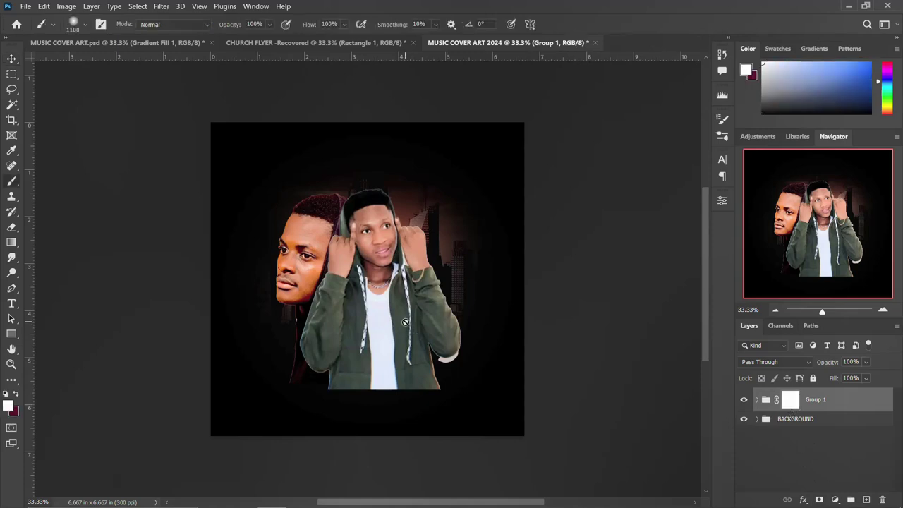
{"action": "left_click", "coordinate": [789, 400]}
{"action": "key", "text": "x"}
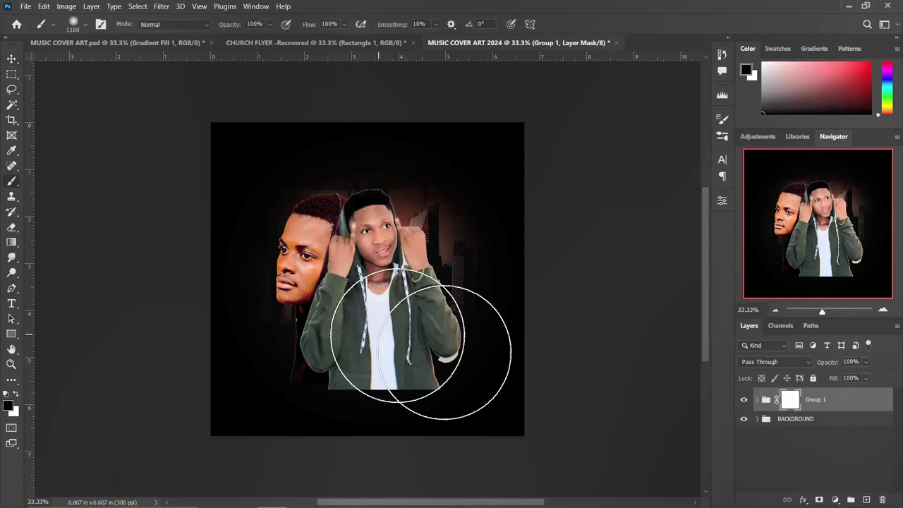
{"action": "mouse_move", "coordinate": [457, 365]}
{"action": "left_mouse_down"}
{"action": "mouse_move", "coordinate": [362, 385]}
{"action": "mouse_move", "coordinate": [290, 358]}
{"action": "mouse_move", "coordinate": [367, 379]}
{"action": "mouse_move", "coordinate": [477, 346]}
{"action": "mouse_move", "coordinate": [493, 323]}
{"action": "mouse_move", "coordinate": [473, 351]}
{"action": "mouse_move", "coordinate": [428, 380]}
{"action": "mouse_move", "coordinate": [474, 308]}
{"action": "mouse_move", "coordinate": [296, 368]}
{"action": "mouse_move", "coordinate": [235, 361]}
{"action": "mouse_move", "coordinate": [250, 341]}
{"action": "mouse_move", "coordinate": [328, 363]}
{"action": "mouse_move", "coordinate": [487, 297]}
{"action": "mouse_move", "coordinate": [490, 267]}
{"action": "mouse_move", "coordinate": [458, 356]}
{"action": "mouse_move", "coordinate": [331, 362]}
{"action": "left_mouse_up"}
{"action": "key", "text": "ctrl+z"}
{"action": "key", "text": "ctrl+z"}
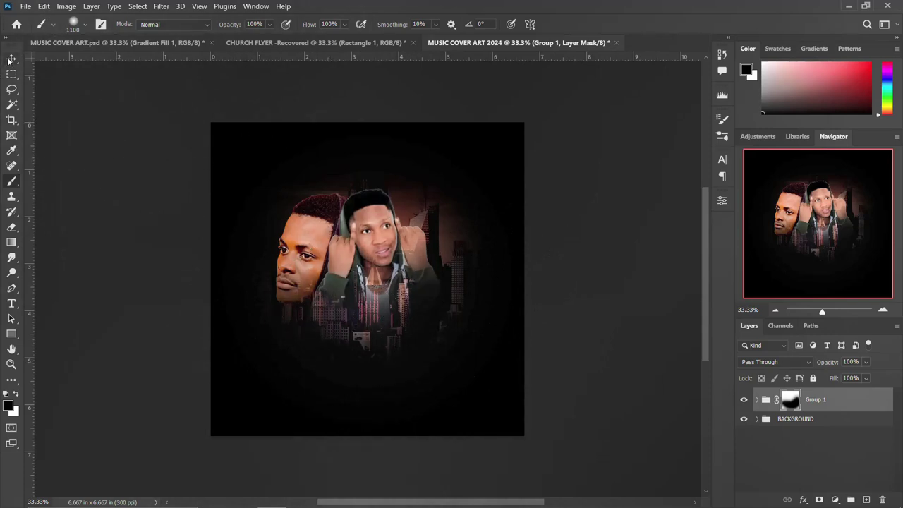
{"action": "left_click", "coordinate": [11, 58]}
{"action": "left_click", "coordinate": [795, 363]}
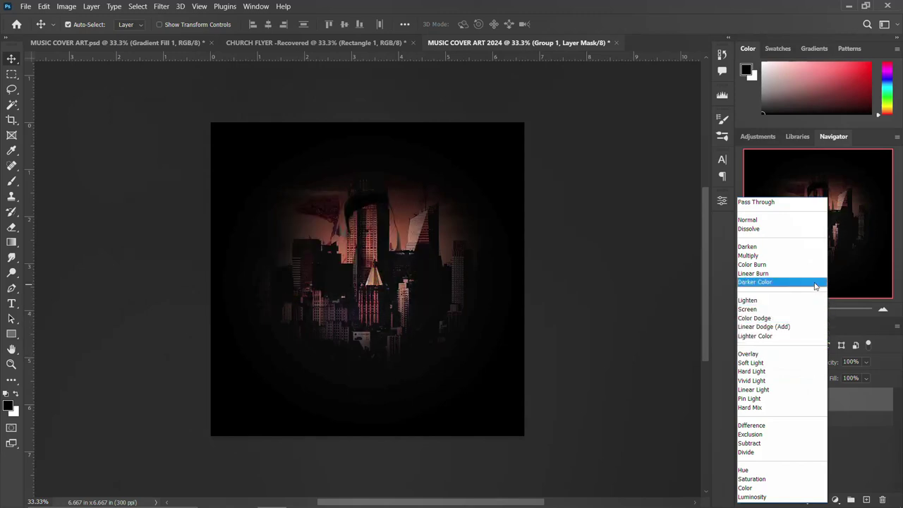
Keep Group 1 at Pass Through and convert the portrait group to a smart object.
{"action": "left_click", "coordinate": [800, 201]}
{"action": "right_click", "coordinate": [834, 406]}
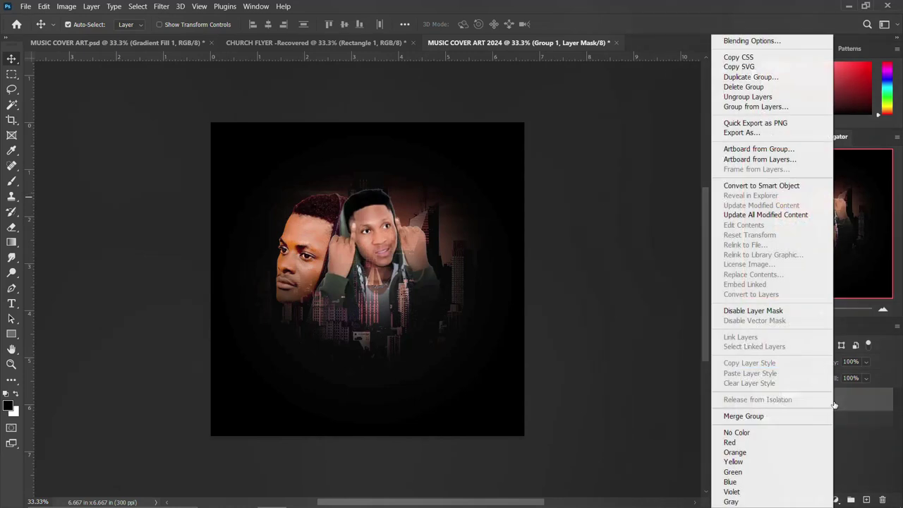
{"action": "left_click", "coordinate": [755, 186]}
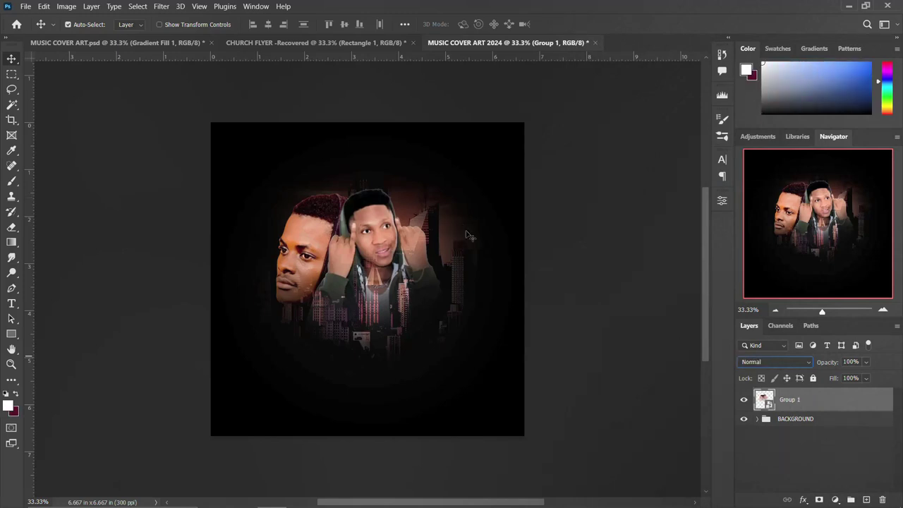
Apply the Artistic > Cutout filter to the portraits and shift them slightly right.
{"action": "left_click", "coordinate": [163, 7]}
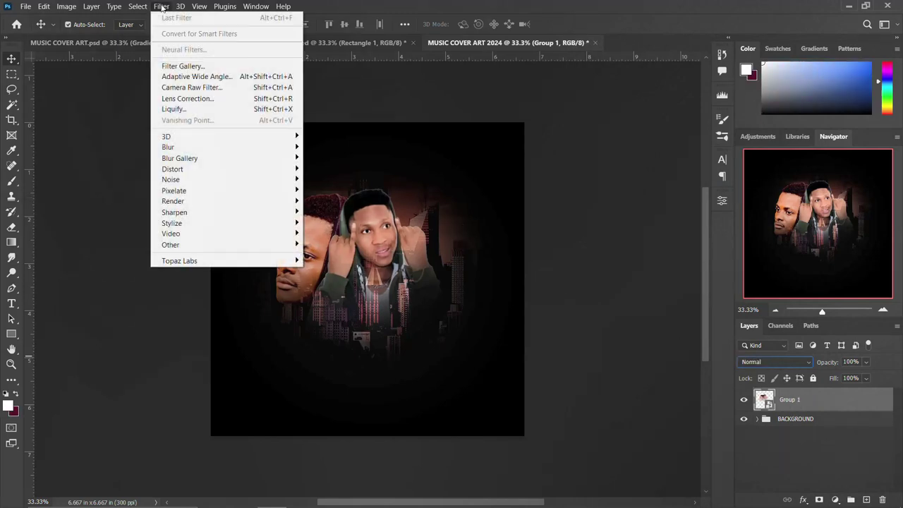
{"action": "left_click", "coordinate": [208, 68]}
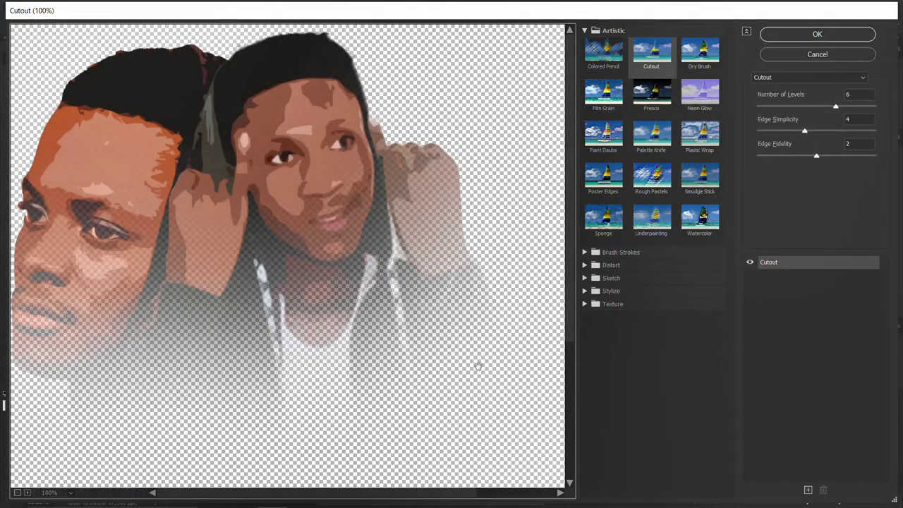
{"action": "mouse_move", "coordinate": [363, 485]}
{"action": "mouse_move", "coordinate": [393, 246]}
{"action": "left_mouse_down"}
{"action": "mouse_move", "coordinate": [402, 176]}
{"action": "mouse_move", "coordinate": [400, 232]}
{"action": "left_mouse_up"}
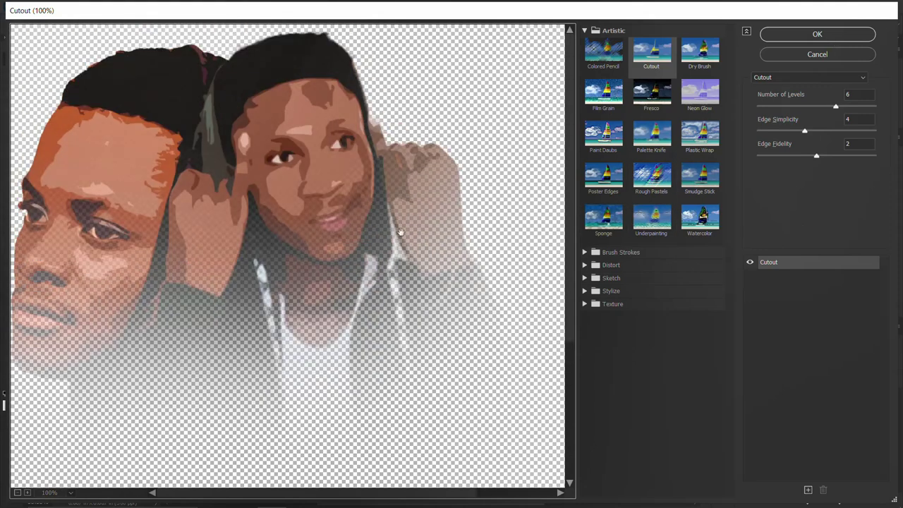
{"action": "left_click", "coordinate": [818, 35]}
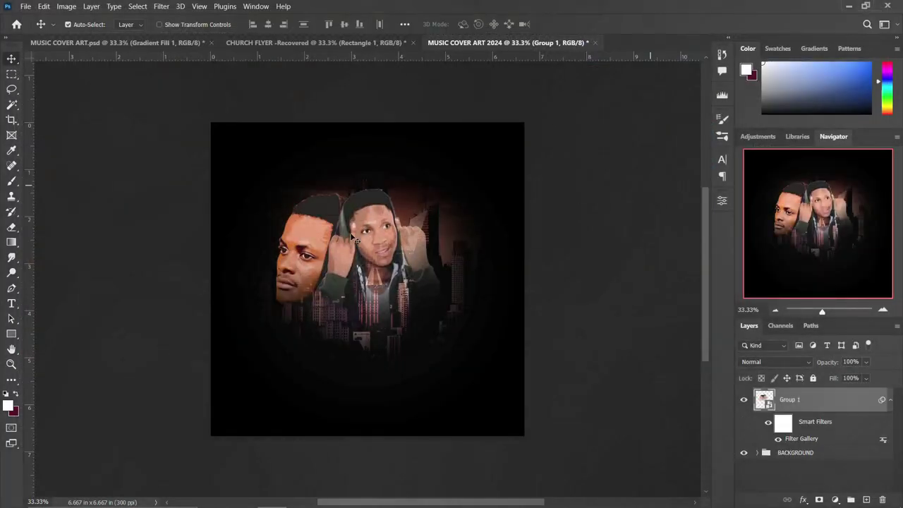
{"action": "left_click", "coordinate": [890, 399]}
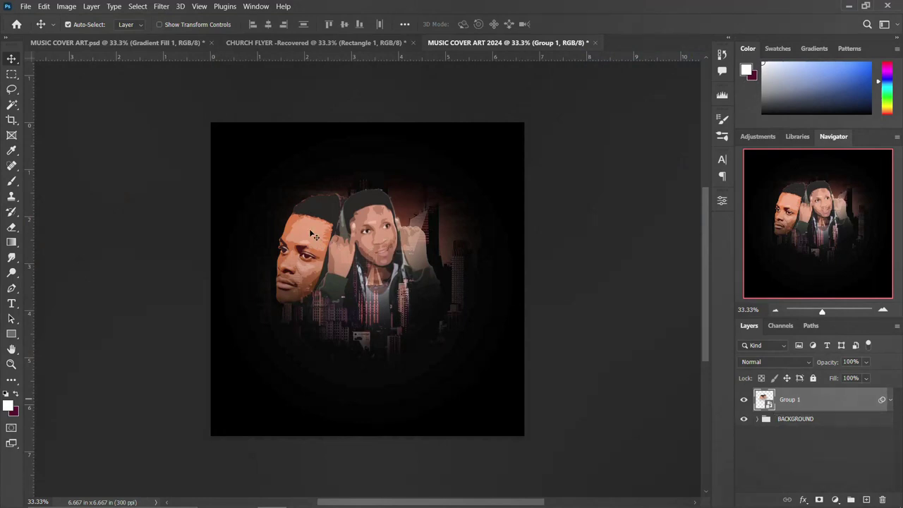
{"action": "left_click_drag", "start_coordinate": [303, 232], "coordinate": [325, 239]}
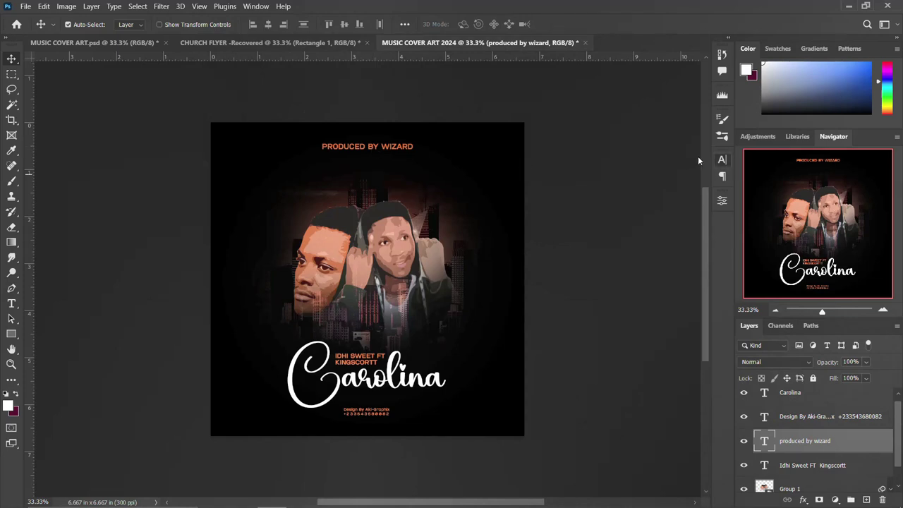
Check the producer line's font and confirm the orange text colour in the Character settings.
{"action": "left_click", "coordinate": [722, 160]}
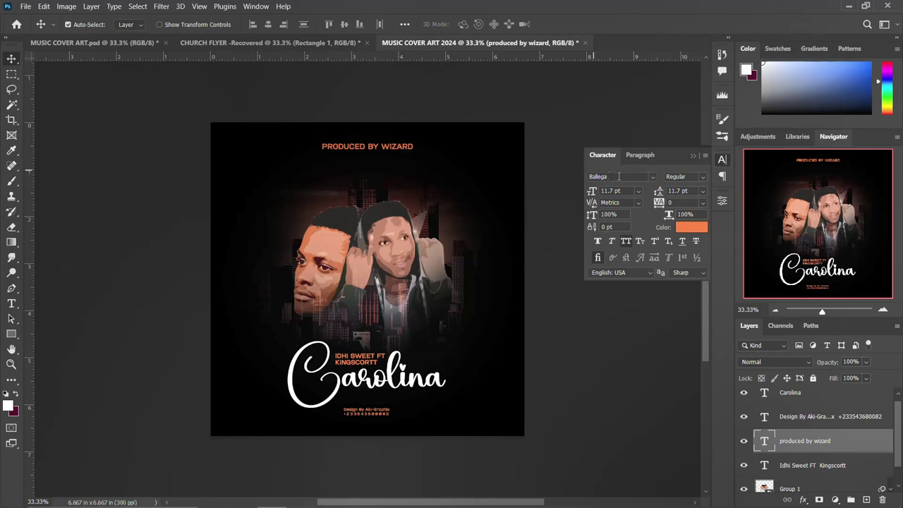
{"action": "left_click", "coordinate": [619, 176]}
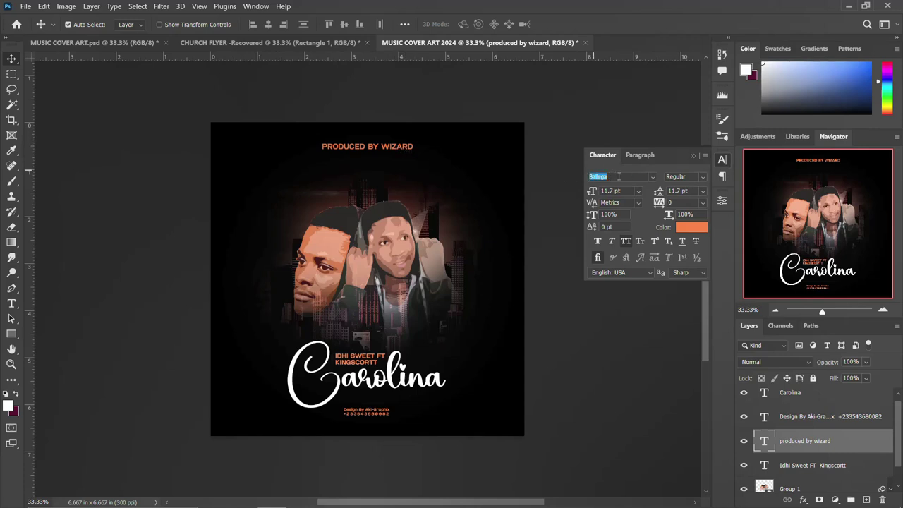
{"action": "left_click", "coordinate": [692, 227]}
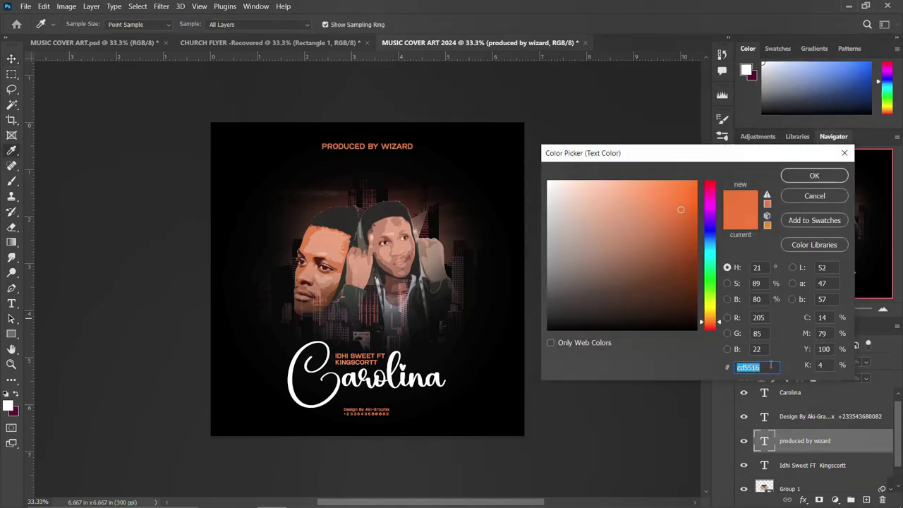
{"action": "left_click", "coordinate": [814, 175]}
{"action": "left_click", "coordinate": [345, 359]}
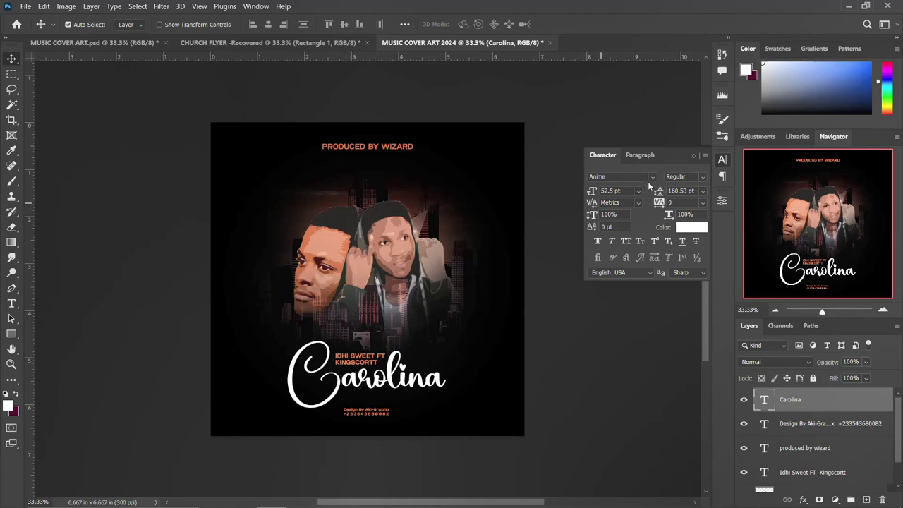
{"action": "left_click", "coordinate": [723, 161]}
Change the small designer credit text from 5.79 pt to 6 pt.
{"action": "left_click", "coordinate": [358, 413]}
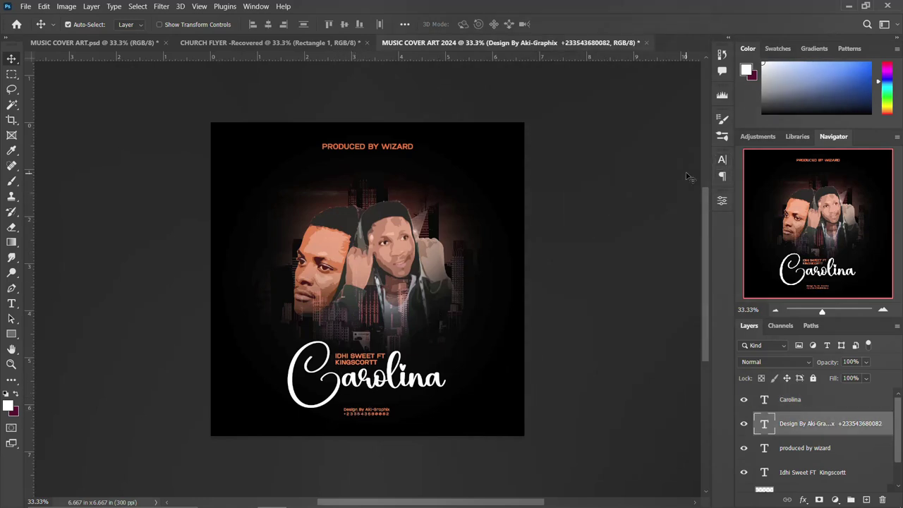
{"action": "left_click", "coordinate": [722, 160]}
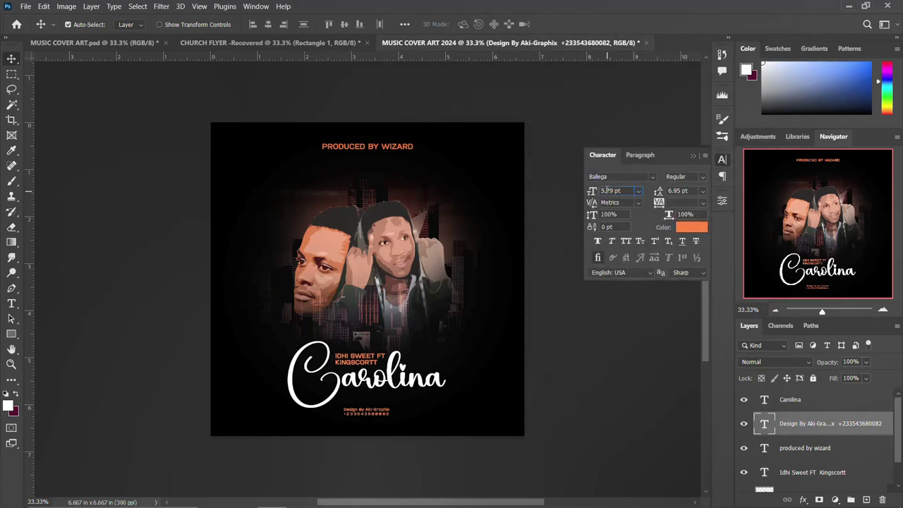
{"action": "double_click", "coordinate": [605, 190]}
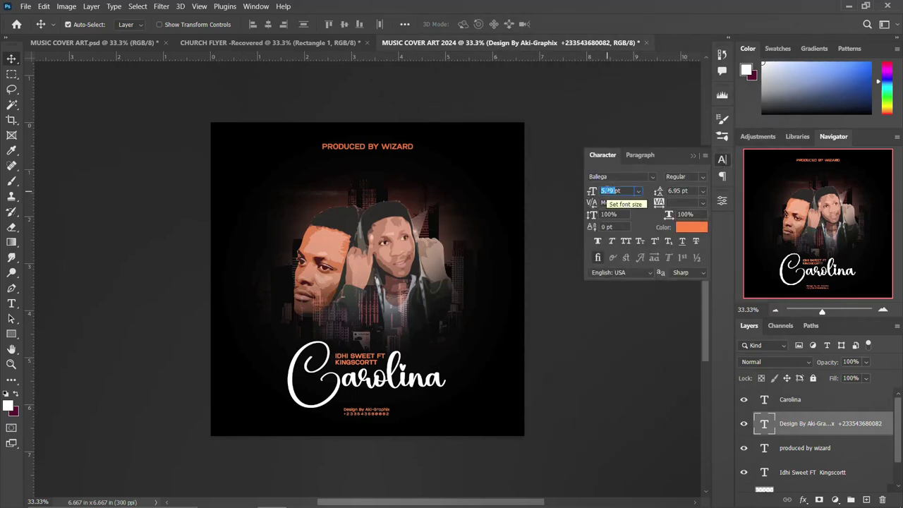
{"action": "key", "text": "BackSpace"}
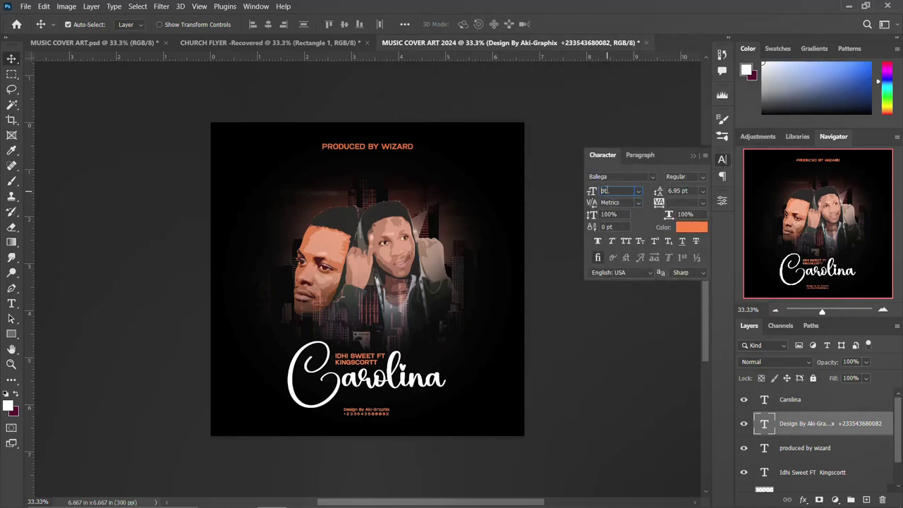
{"action": "type", "text": "6"}
{"action": "key", "text": "Return"}
{"action": "left_click", "coordinate": [722, 159]}
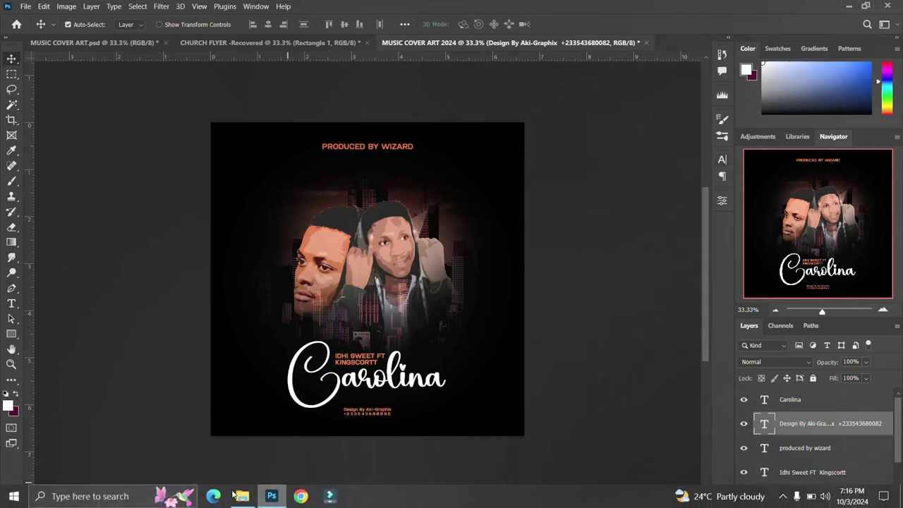
Place the Parental Advisory image, shrink it to a small logo and move it beside the designer credit.
{"action": "left_click", "coordinate": [242, 496]}
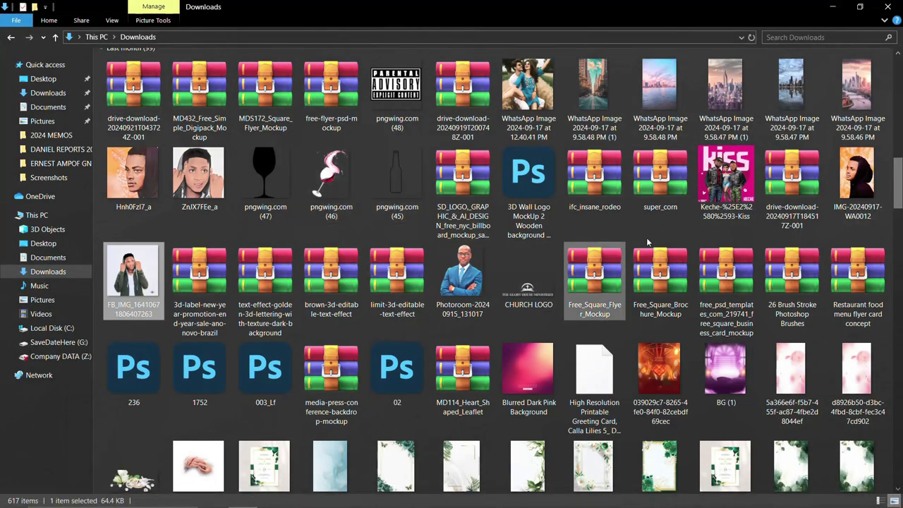
{"action": "left_click", "coordinate": [387, 101]}
{"action": "left_click_drag", "start_coordinate": [395, 99], "coordinate": [422, 391]}
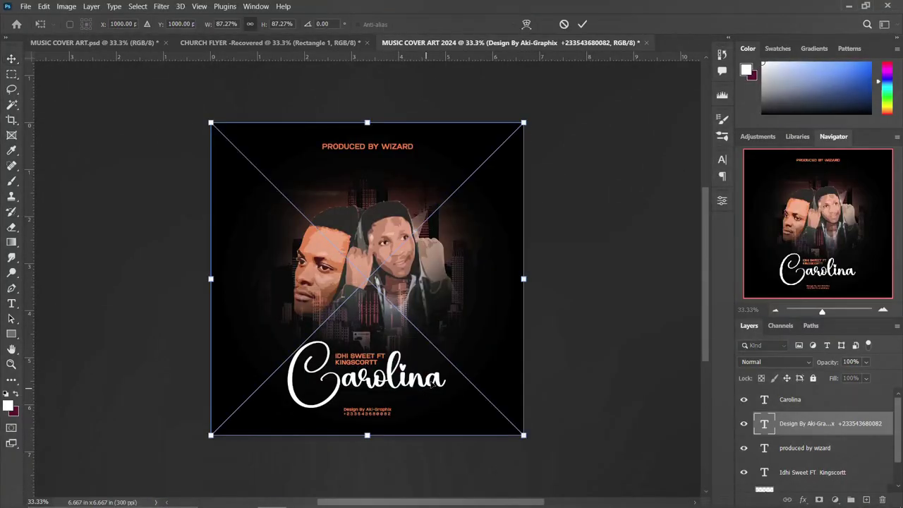
{"action": "left_click_drag", "start_coordinate": [445, 279], "coordinate": [381, 285]}
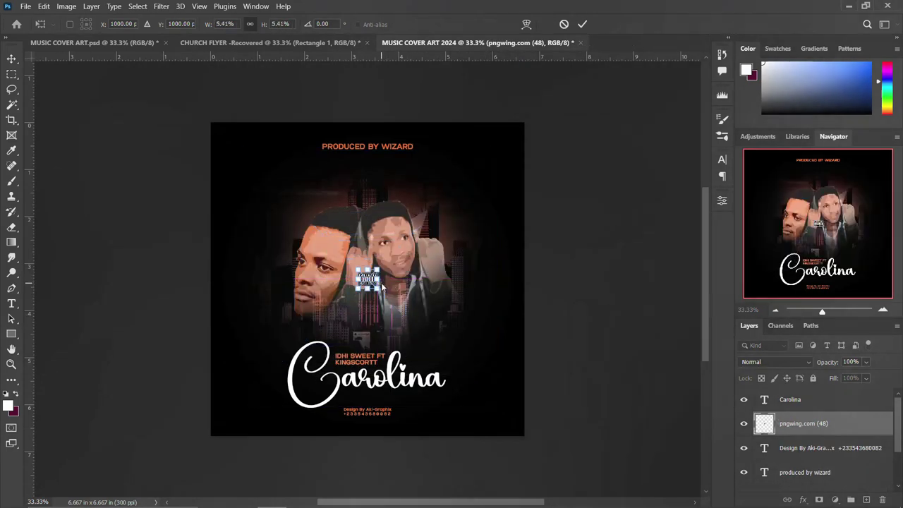
{"action": "key", "text": "Return"}
{"action": "left_click_drag", "start_coordinate": [445, 420], "coordinate": [438, 401]}
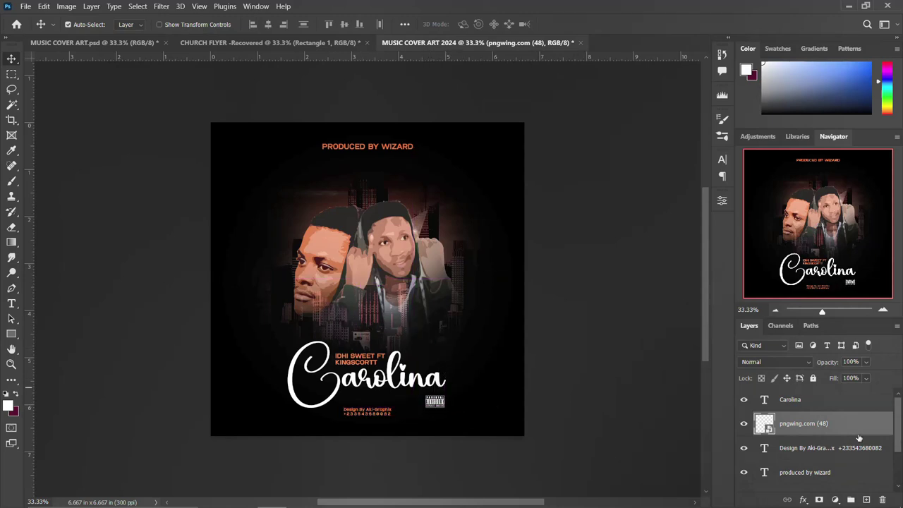
Group the text and logo layers, from Idhi Sweet FT Kingscortt up to Carolina, as DETAILS.
{"action": "scroll", "coordinate": [779, 452], "scroll_direction": "down", "scroll_amount": 2}
{"action": "scroll", "coordinate": [779, 452], "scroll_direction": "down", "scroll_amount": 1}
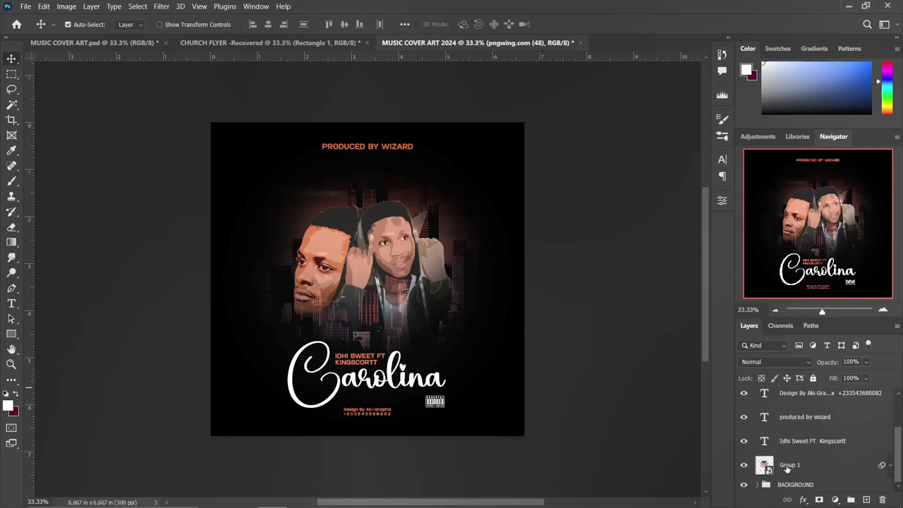
{"action": "left_click", "coordinate": [798, 440]}
{"action": "scroll", "coordinate": [797, 440], "scroll_direction": "up", "scroll_amount": 3}
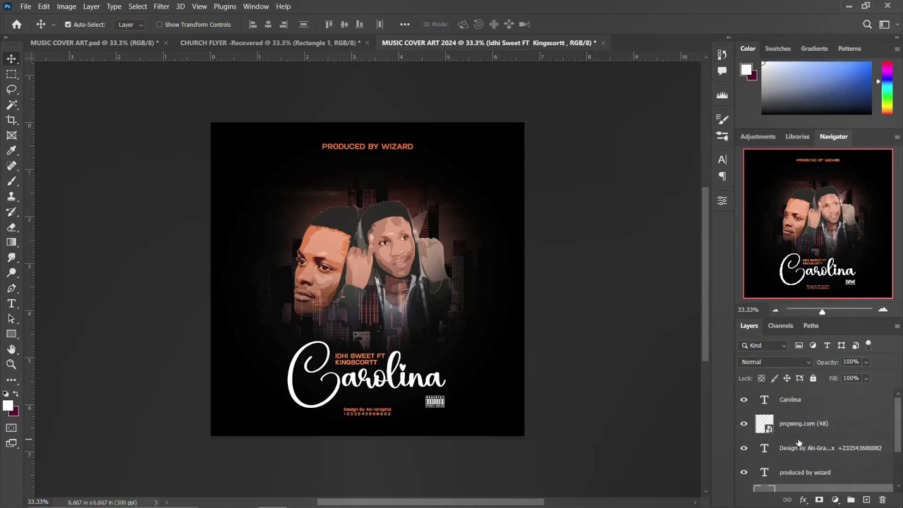
{"action": "left_click", "coordinate": [795, 400], "text": "shift"}
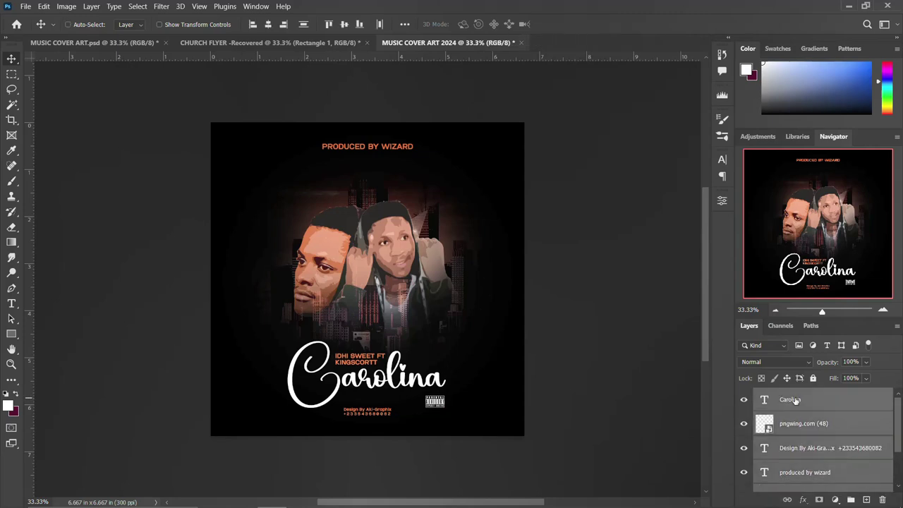
{"action": "key", "text": "ctrl+g"}
{"action": "double_click", "coordinate": [785, 395]}
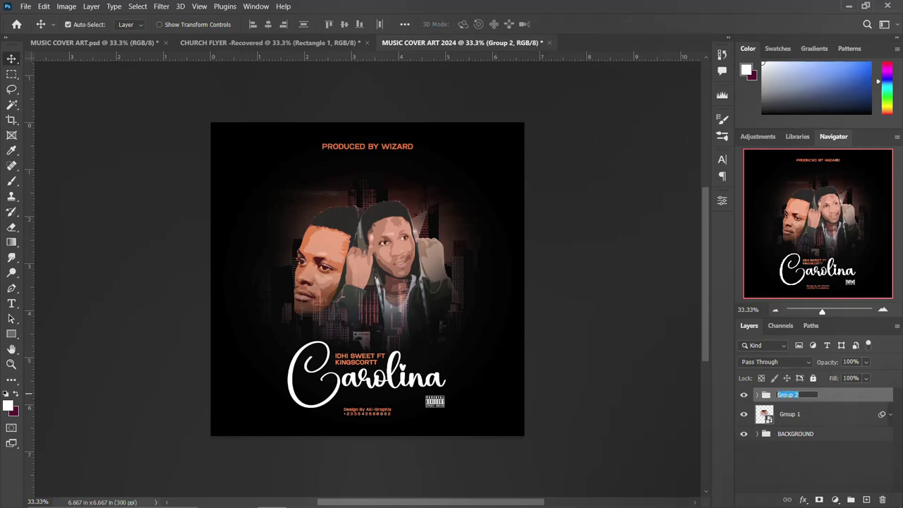
{"action": "type", "text": "DETAILS"}
{"action": "key", "text": "Return"}
Put Group 1 into a new group named IMAGES and close the cover document.
{"action": "left_click", "coordinate": [791, 413]}
{"action": "key", "text": "ctrl+g"}
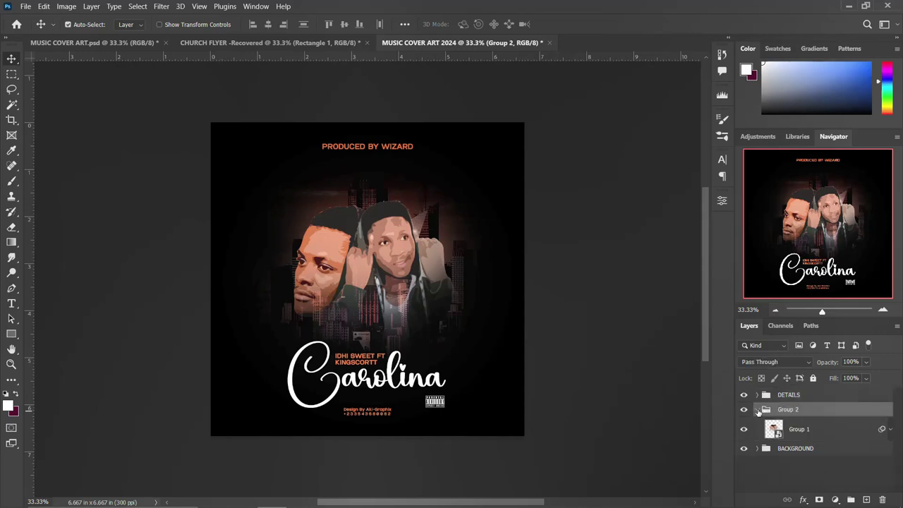
{"action": "left_click", "coordinate": [757, 410]}
{"action": "double_click", "coordinate": [788, 410]}
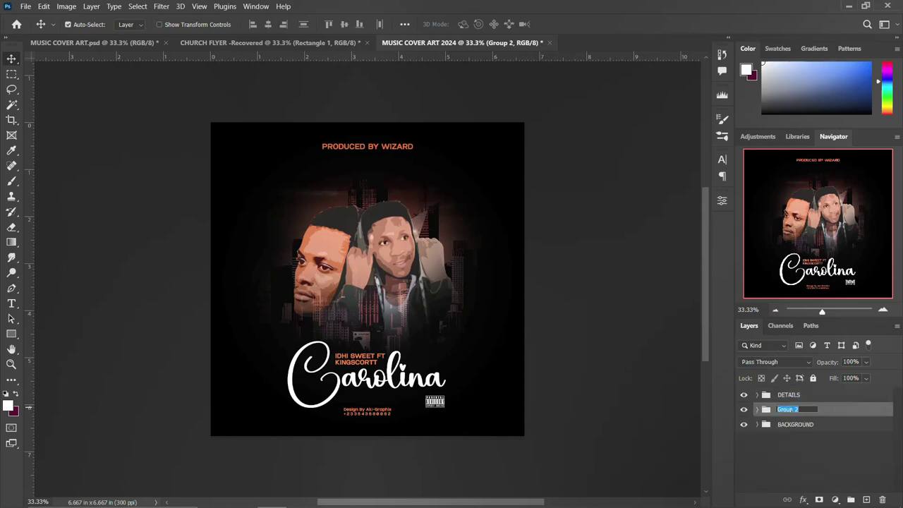
{"action": "type", "text": "IMAGE"}
{"action": "key", "text": "Return"}
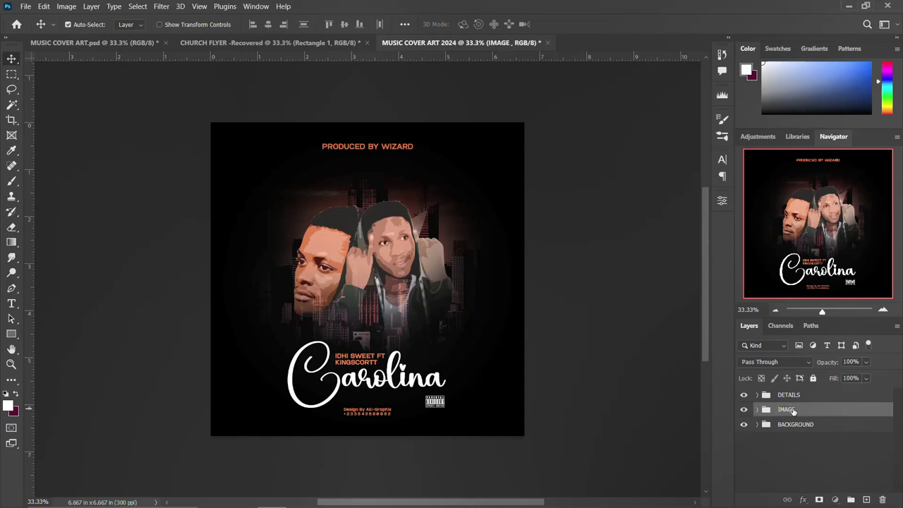
{"action": "double_click", "coordinate": [787, 410]}
{"action": "key", "text": "Return"}
{"action": "left_click", "coordinate": [789, 396]}
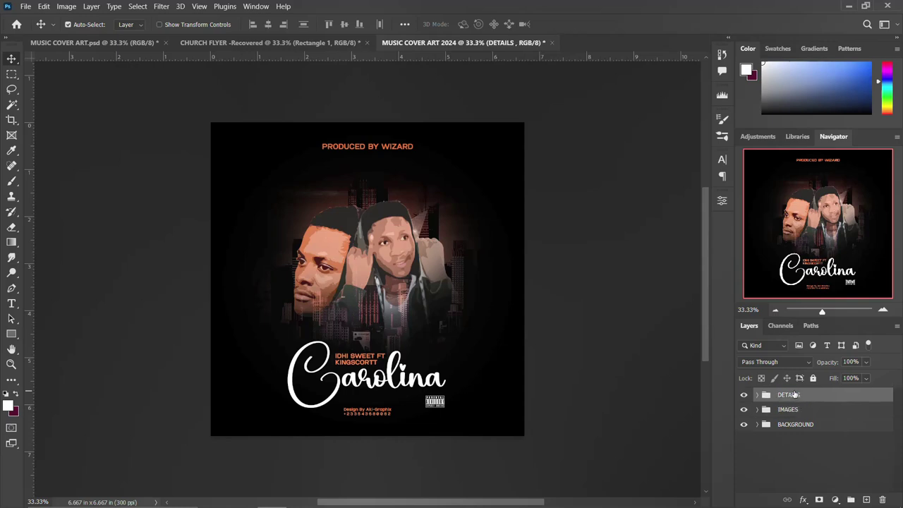
{"action": "key", "text": "ctrl+w"}
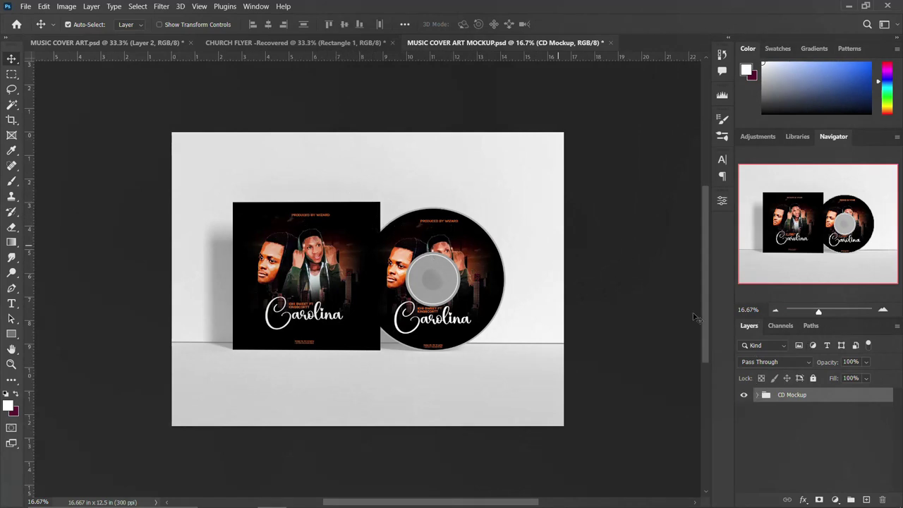
In the CD Mockup group, check the disc artwork smart object, then open the CD cover artwork one.
{"action": "left_click", "coordinate": [756, 395]}
{"action": "left_click", "coordinate": [780, 436]}
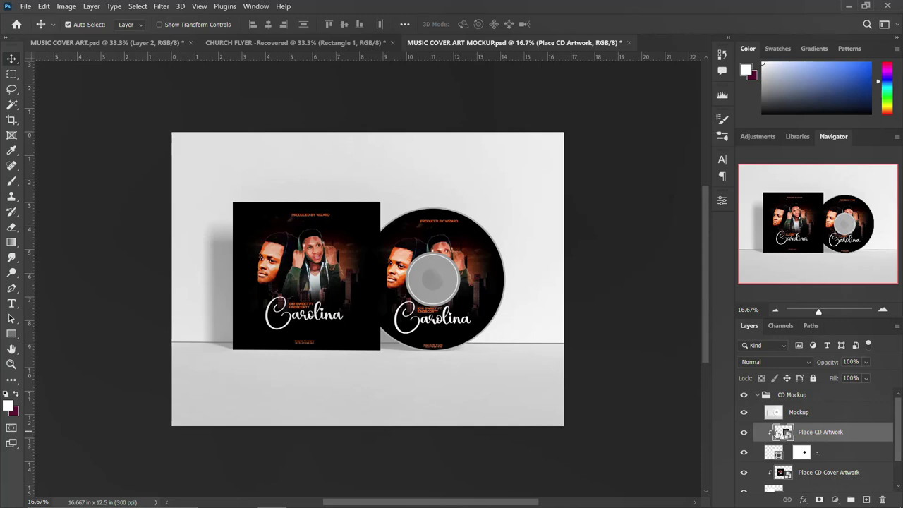
{"action": "double_click", "coordinate": [781, 433]}
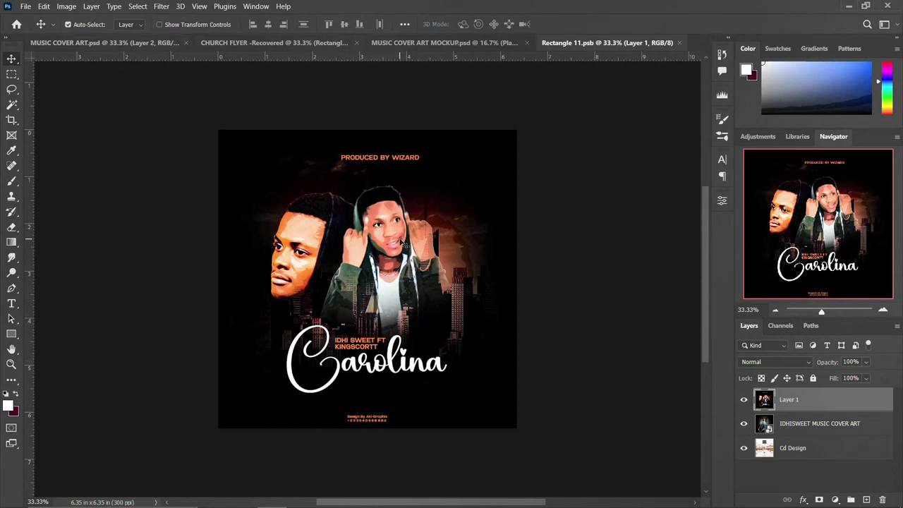
{"action": "left_click", "coordinate": [680, 43]}
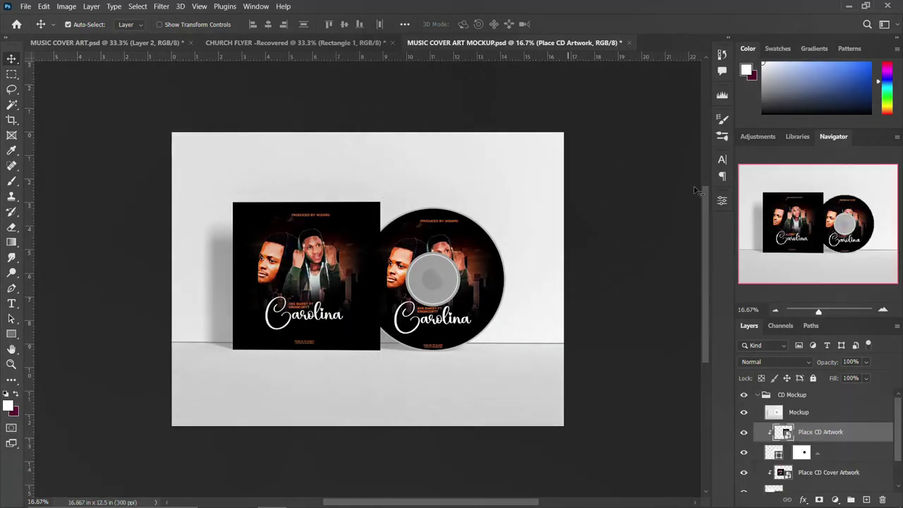
{"action": "double_click", "coordinate": [778, 474]}
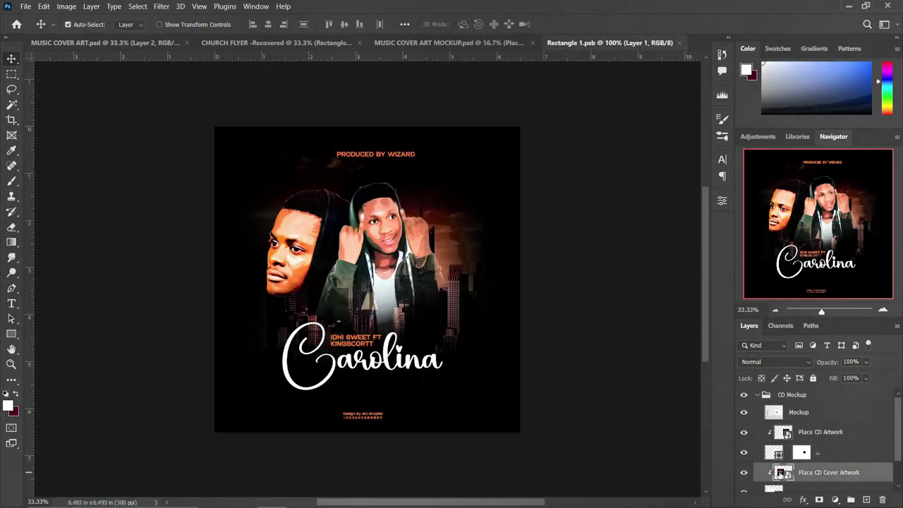
Place the MUSIC COVER ART file into Rectangle 1.psb, then close it and save the changes.
{"action": "left_click", "coordinate": [849, 6]}
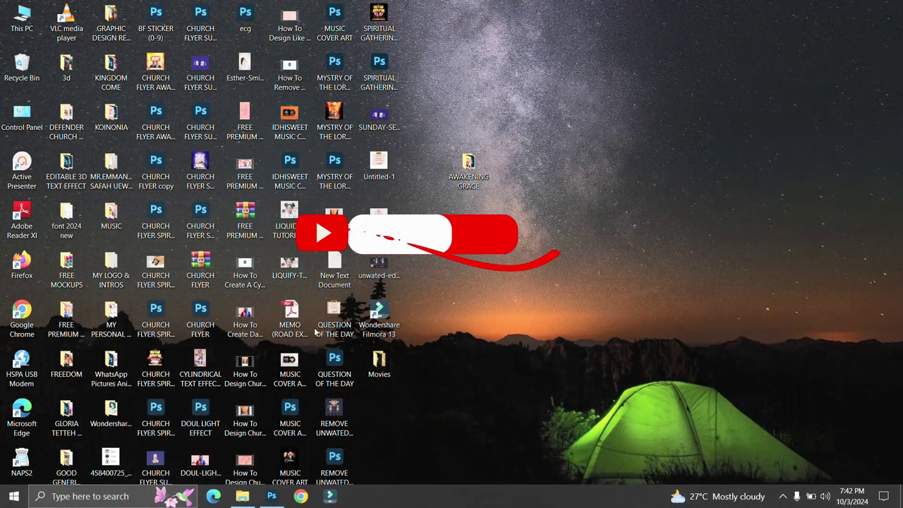
{"action": "left_click_drag", "start_coordinate": [332, 33], "coordinate": [385, 316]}
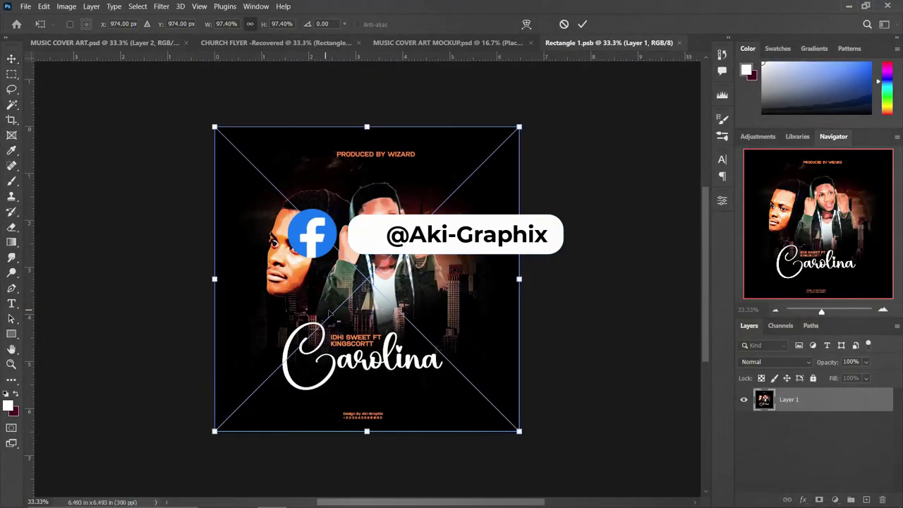
{"action": "key", "text": "Return"}
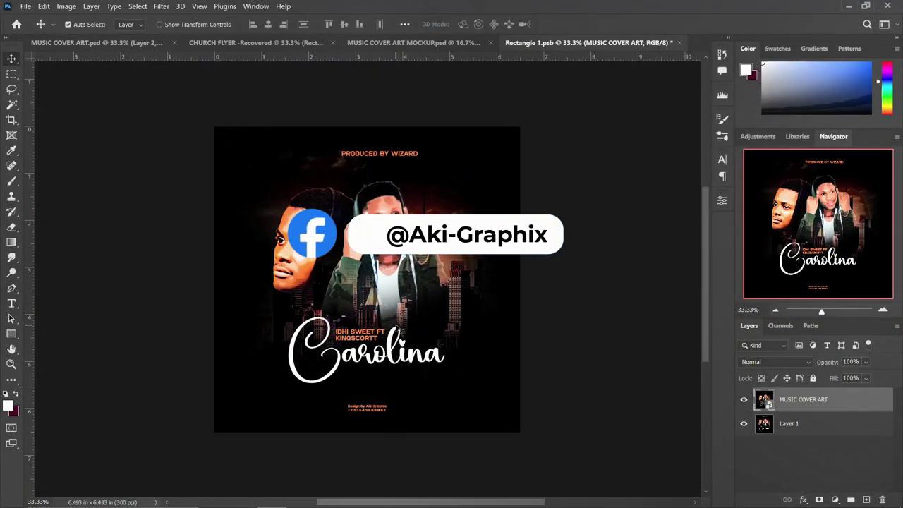
{"action": "left_click", "coordinate": [678, 43]}
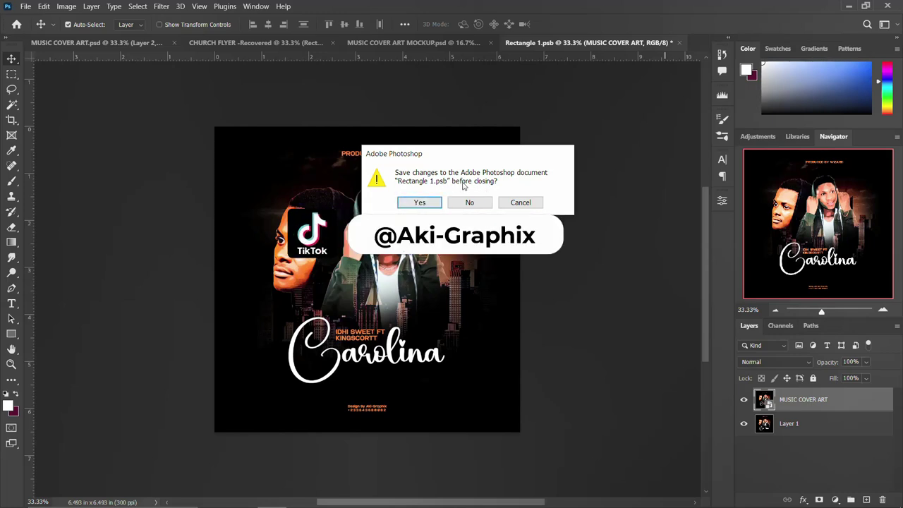
{"action": "left_click", "coordinate": [418, 204]}
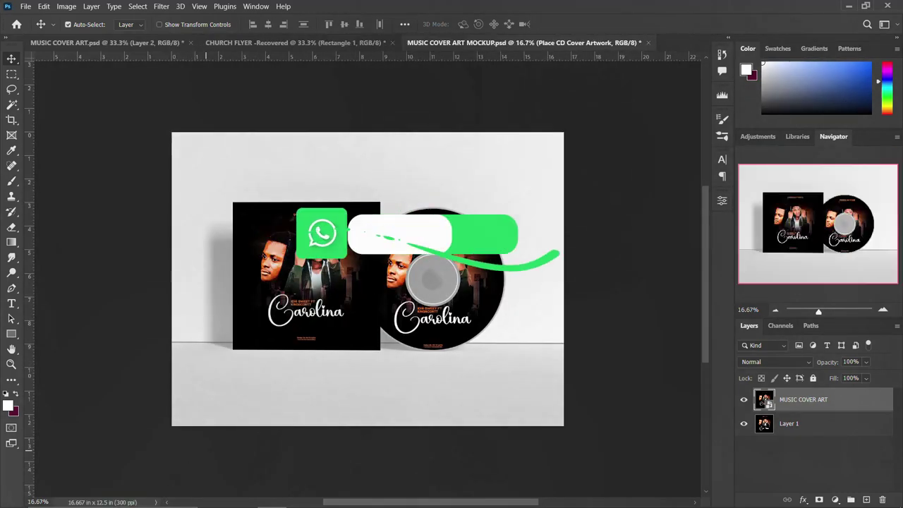
Zoom in and out on the finished CD mockup.
{"action": "scroll", "coordinate": [811, 451], "scroll_direction": "down", "scroll_amount": 1}
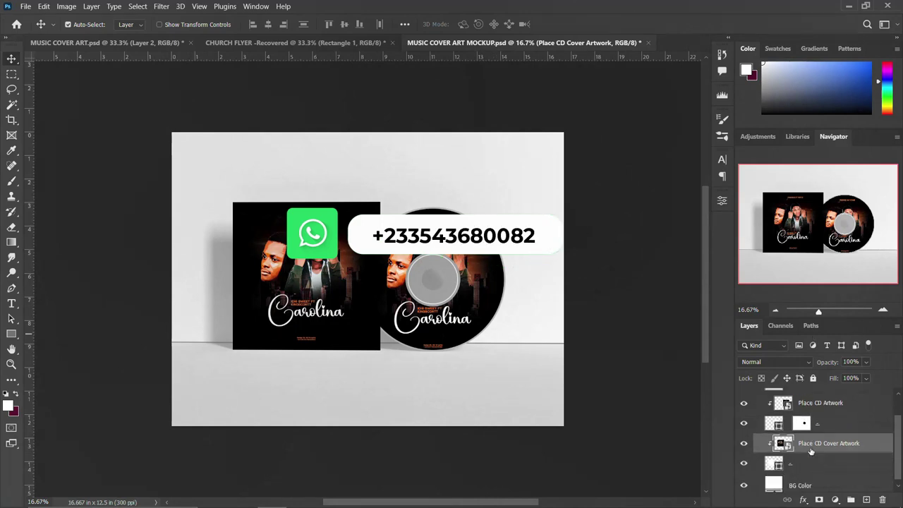
{"action": "scroll", "coordinate": [811, 451], "scroll_direction": "up", "scroll_amount": 1}
{"action": "scroll", "coordinate": [487, 332], "scroll_direction": "up", "scroll_amount": 1}
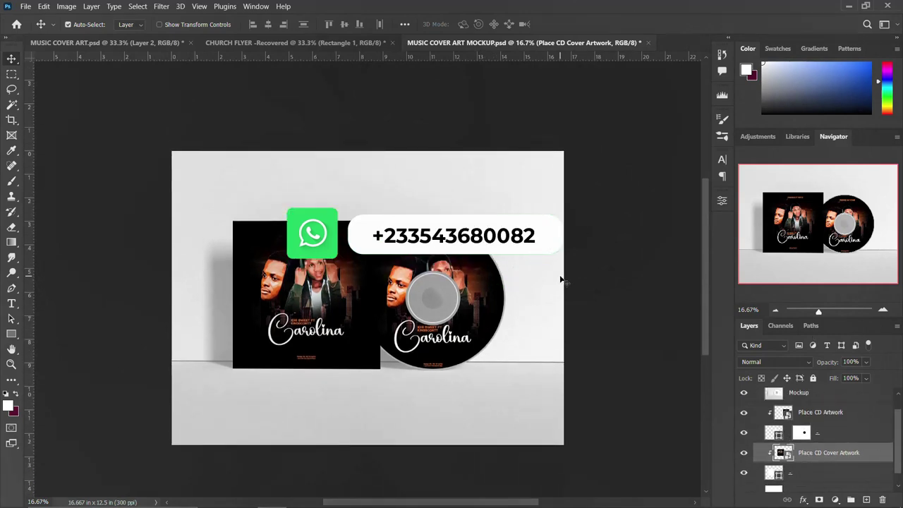
{"action": "key", "text": "ctrl"}
{"action": "scroll", "coordinate": [561, 280], "scroll_direction": "up", "scroll_amount": 2}
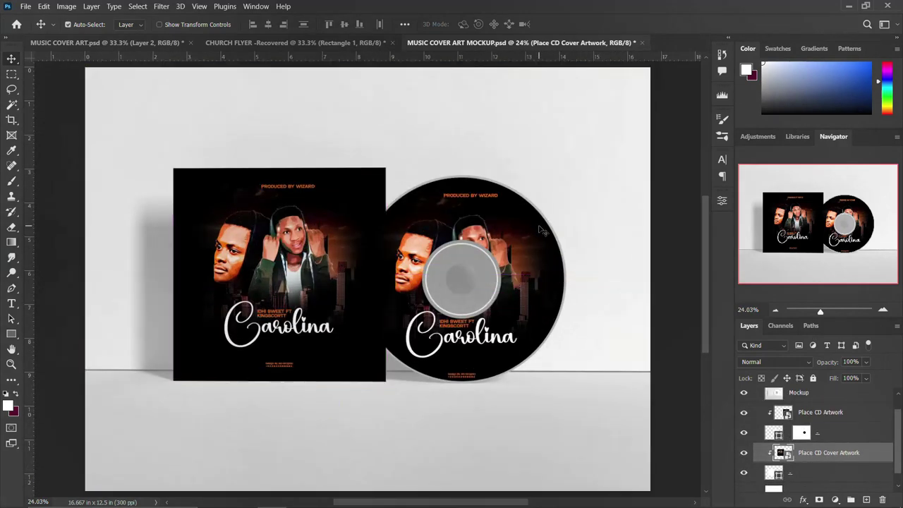
{"action": "scroll", "coordinate": [543, 231], "scroll_direction": "down", "scroll_amount": 2}
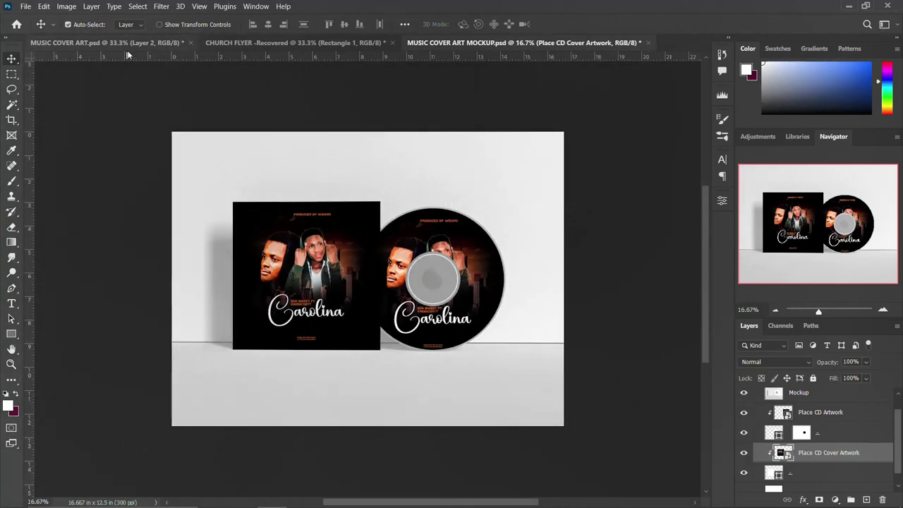
Compare the MUSIC COVER ART.psd and mockup documents, ending on MUSIC COVER ART.psd.
{"action": "left_click", "coordinate": [155, 43]}
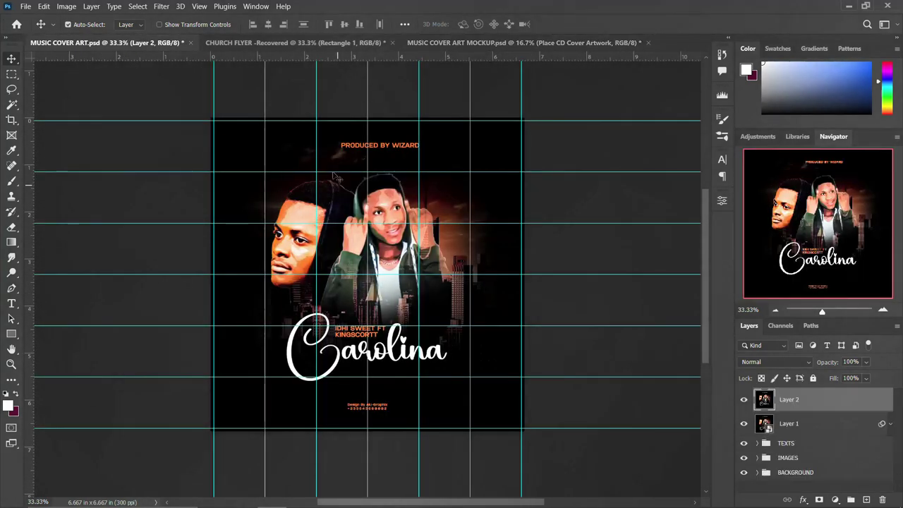
{"action": "left_click", "coordinate": [479, 42]}
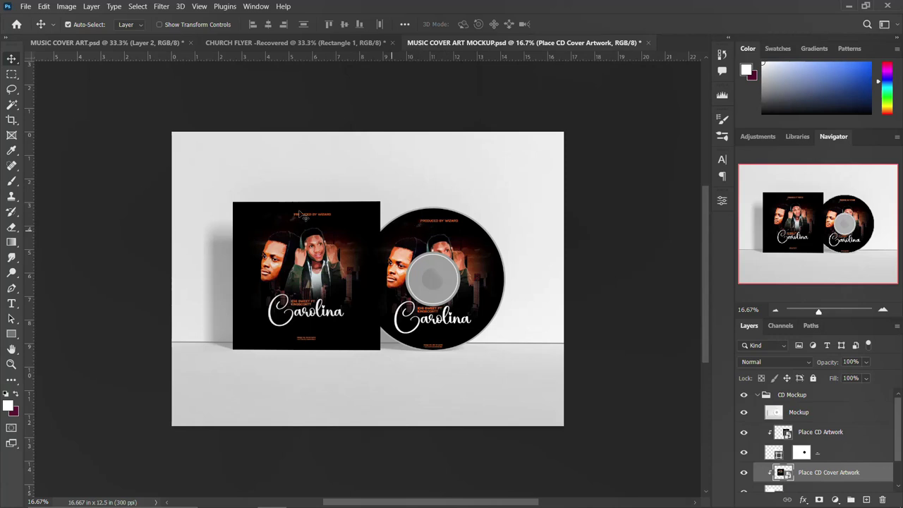
{"action": "left_click", "coordinate": [141, 43]}
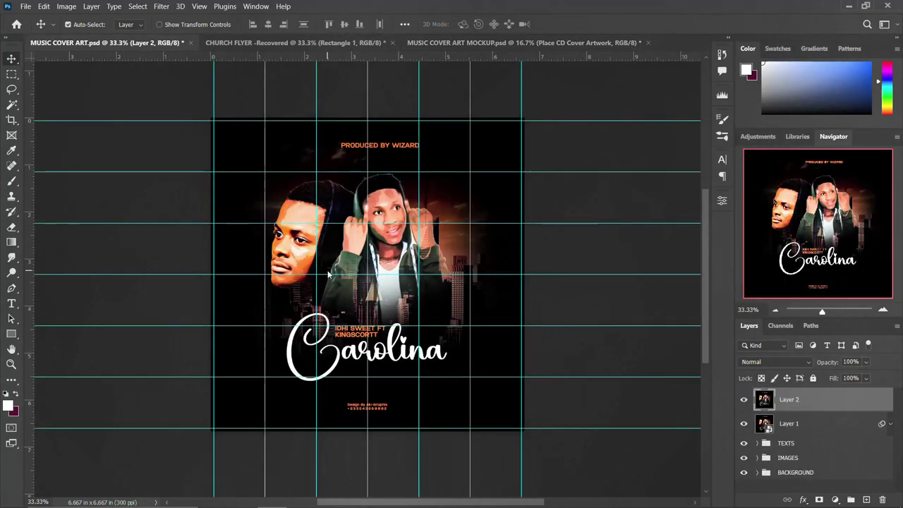
{"action": "left_click", "coordinate": [493, 43]}
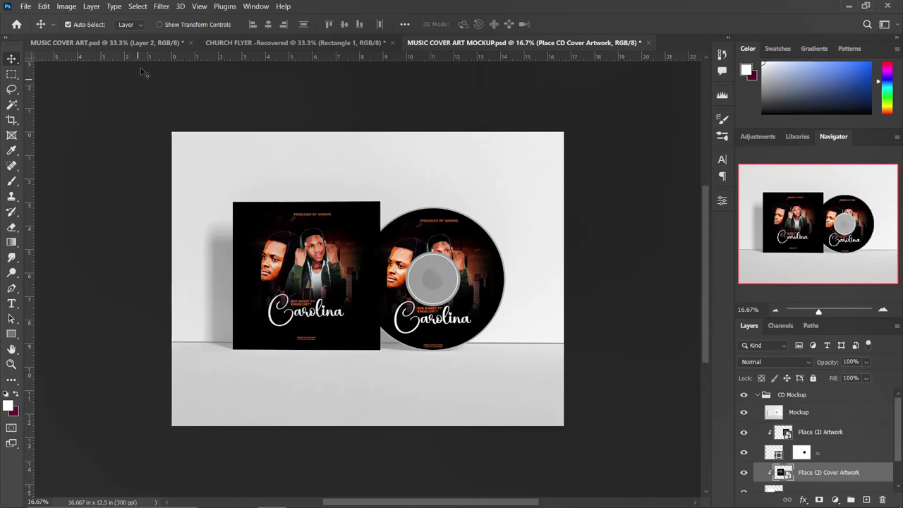
{"action": "left_click", "coordinate": [158, 42]}
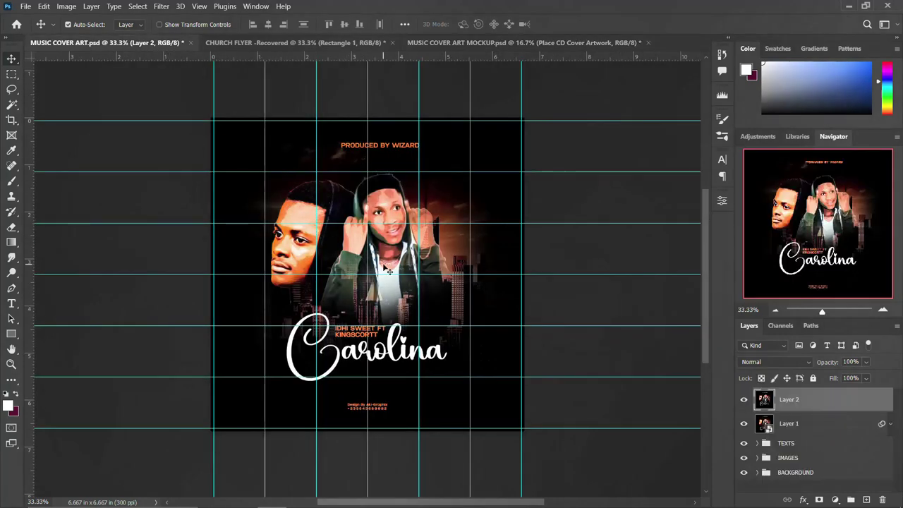